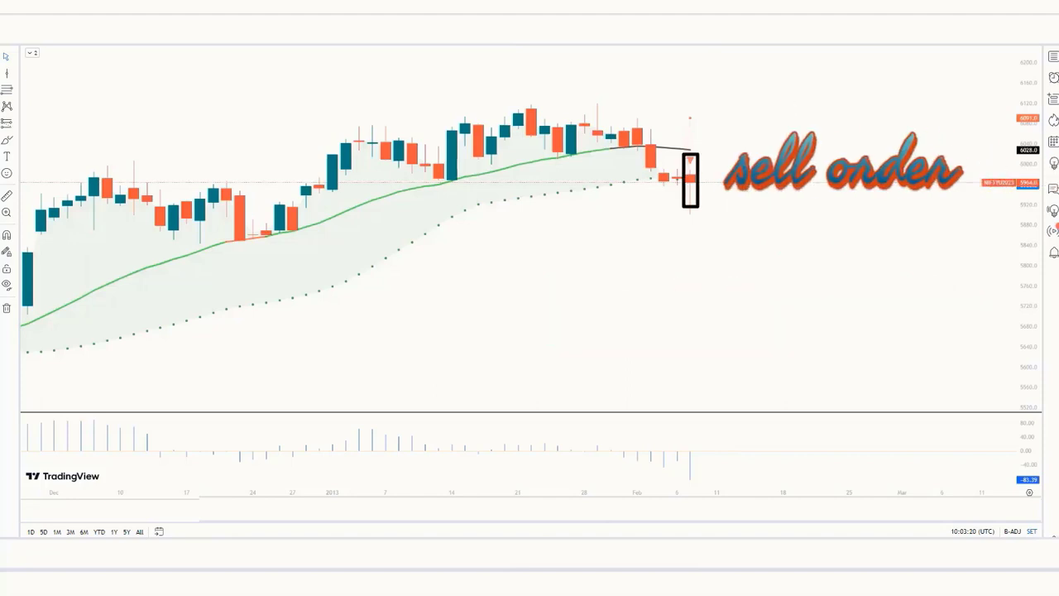
- Place a short position on the sell candle with stop 61 and target 97, and narrow its box
{"action": "left_click", "coordinate": [691, 179]}
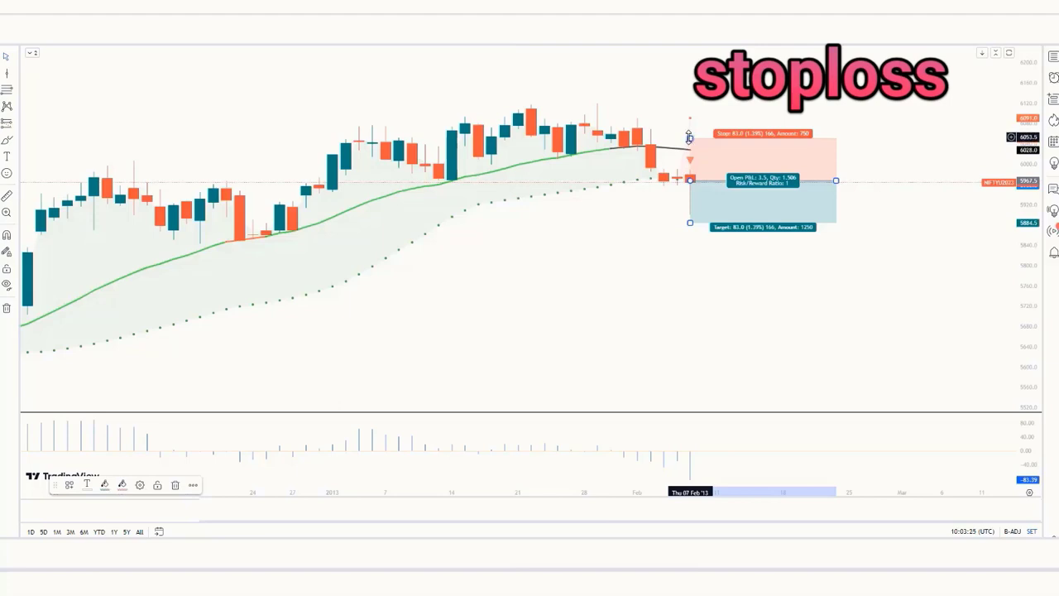
{"action": "left_click_drag", "start_coordinate": [689, 136], "coordinate": [690, 148]}
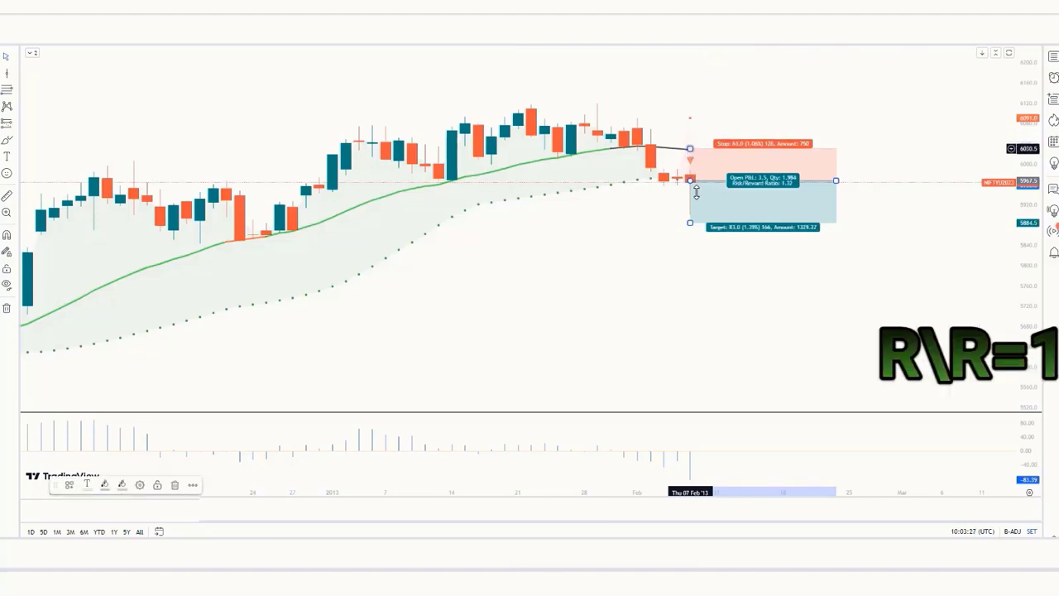
{"action": "left_click_drag", "start_coordinate": [690, 223], "coordinate": [691, 230]}
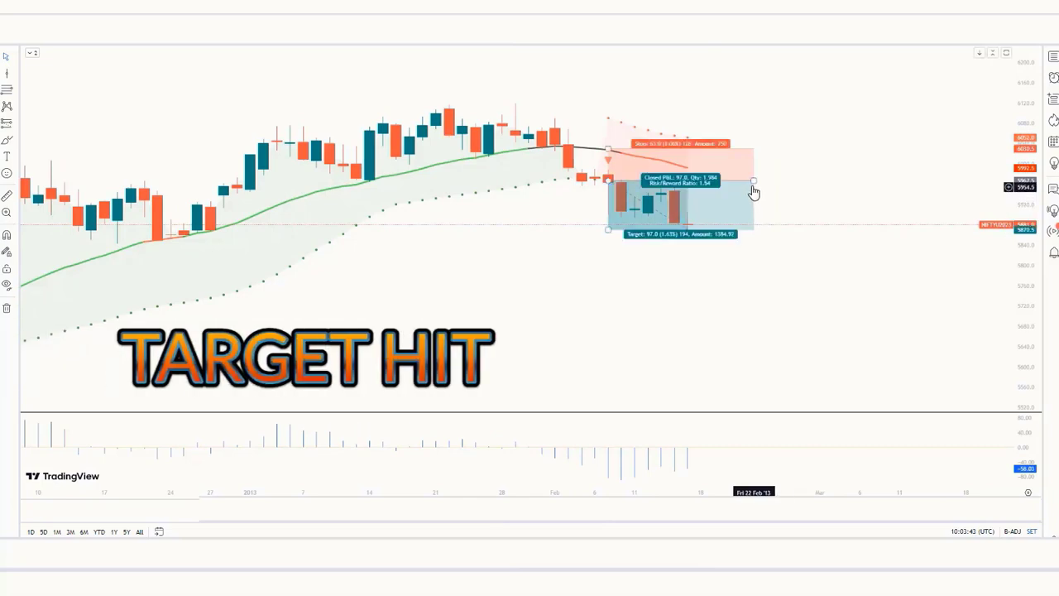
{"action": "left_click_drag", "start_coordinate": [752, 179], "coordinate": [706, 179]}
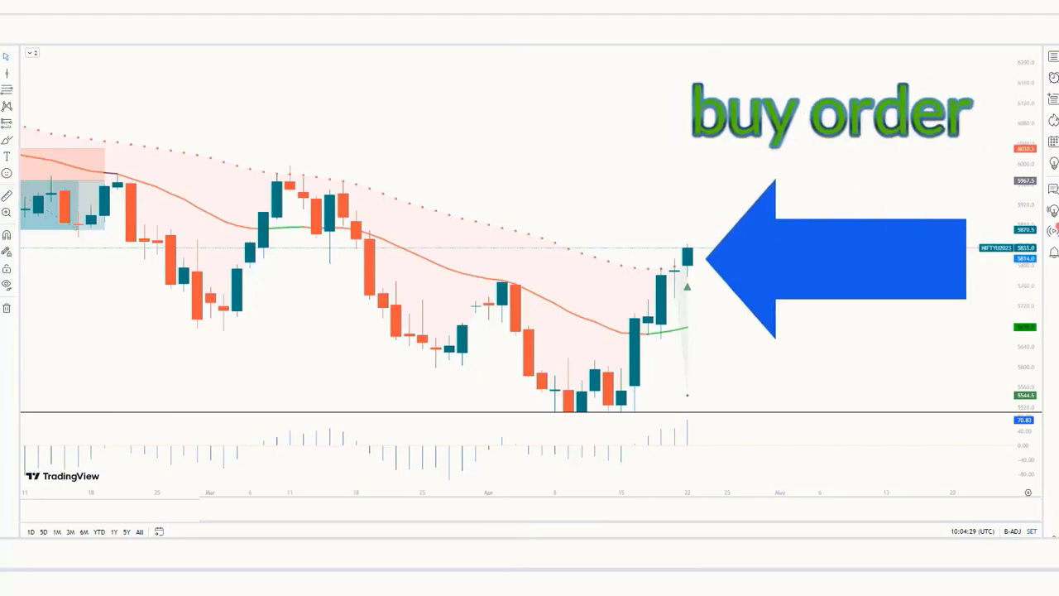
- Place a long position on the buy candle with a lower stop and a higher target near 1:1.5 risk-reward
{"action": "left_click", "coordinate": [686, 247]}
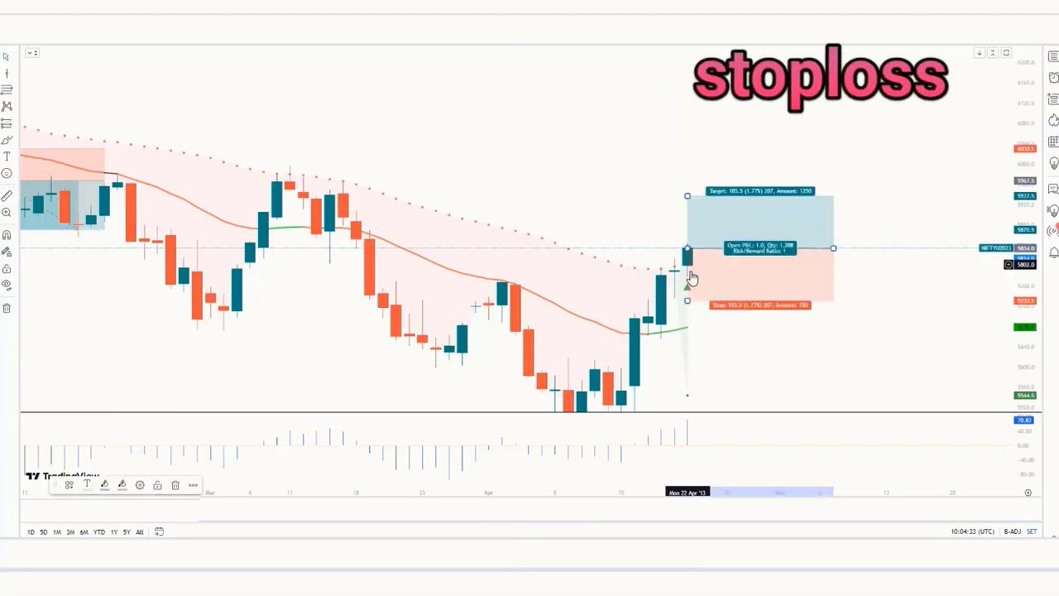
{"action": "left_click_drag", "start_coordinate": [687, 301], "coordinate": [686, 329]}
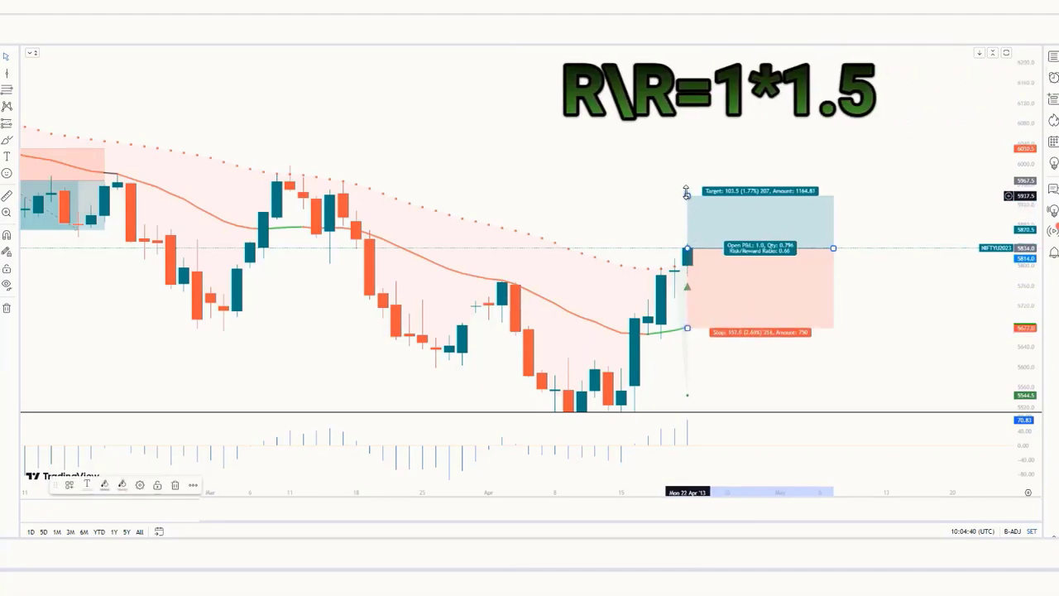
{"action": "left_click_drag", "start_coordinate": [686, 194], "coordinate": [689, 129]}
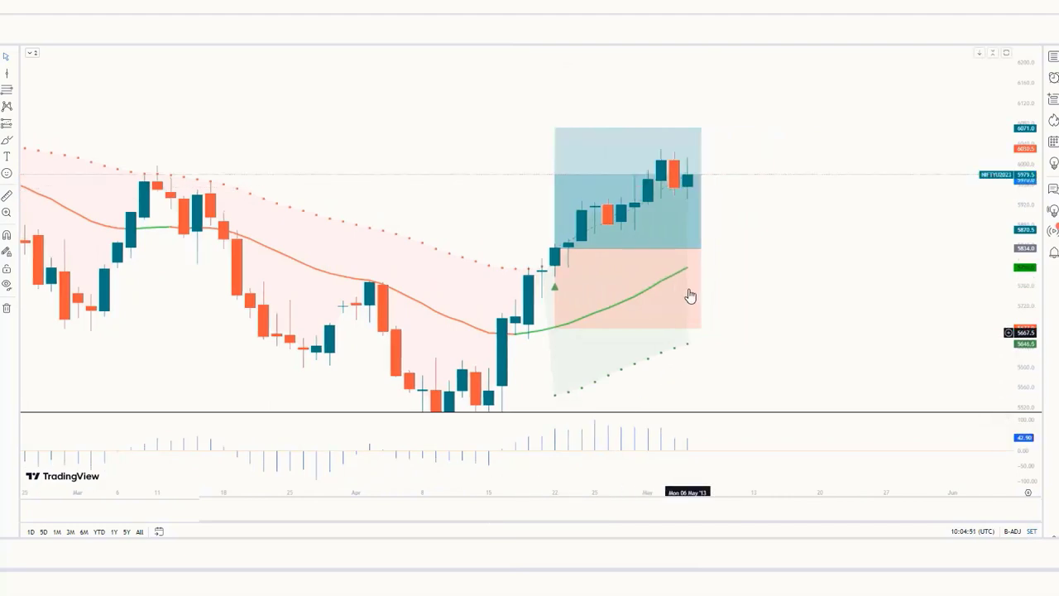
{"action": "mouse_move", "coordinate": [701, 253]}
{"action": "left_click_drag", "start_coordinate": [700, 249], "coordinate": [834, 248]}
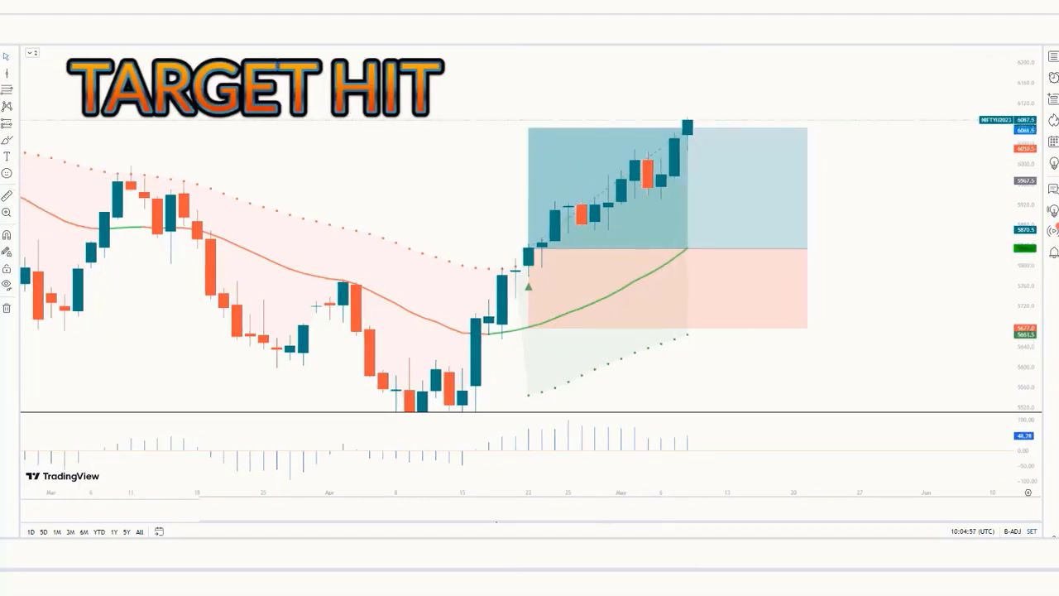
{"action": "left_click_drag", "start_coordinate": [807, 248], "coordinate": [714, 249]}
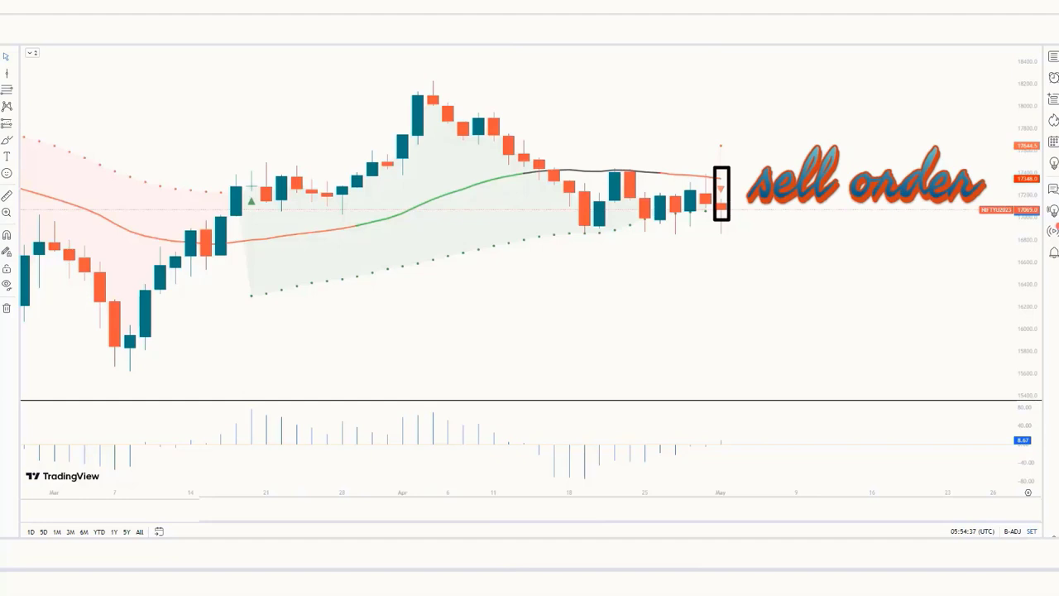
- Place a short position on the last candle with a tighter stop, a 445.5 target and a narrower box
{"action": "left_click", "coordinate": [720, 210]}
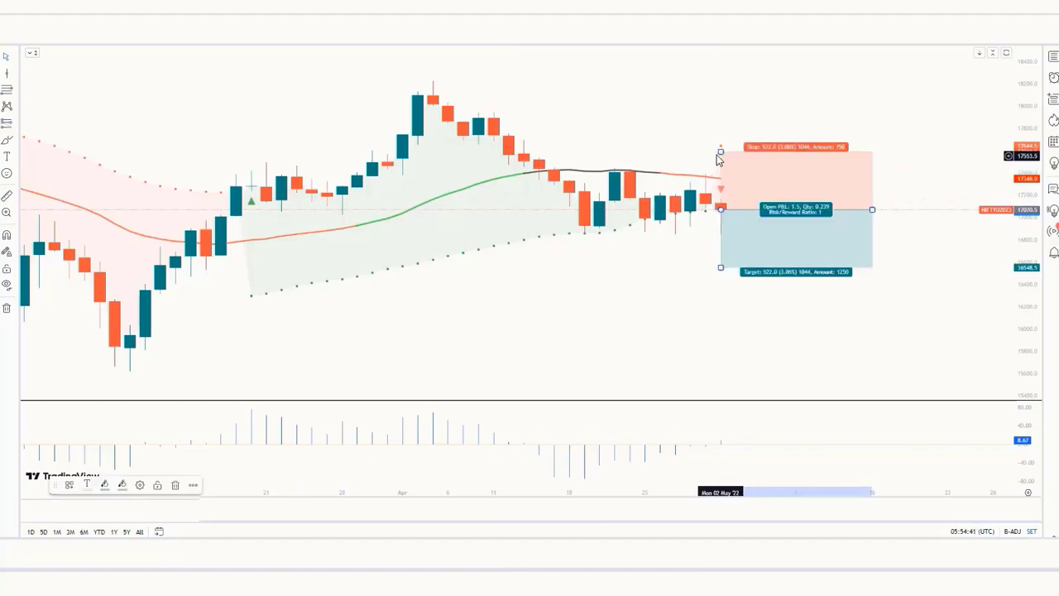
{"action": "left_click_drag", "start_coordinate": [722, 150], "coordinate": [725, 178]}
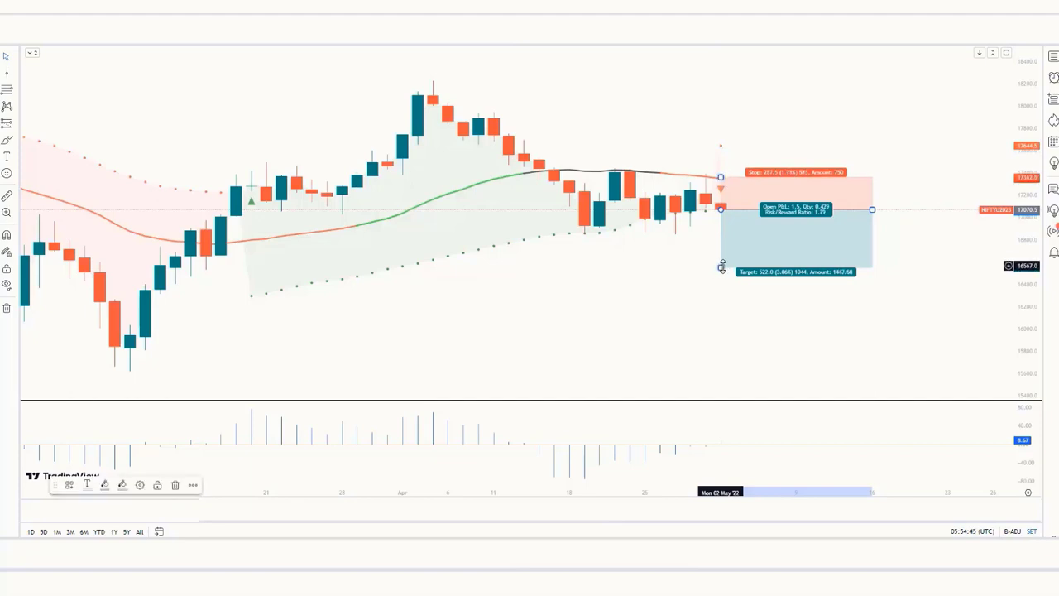
{"action": "left_click_drag", "start_coordinate": [722, 269], "coordinate": [727, 260]}
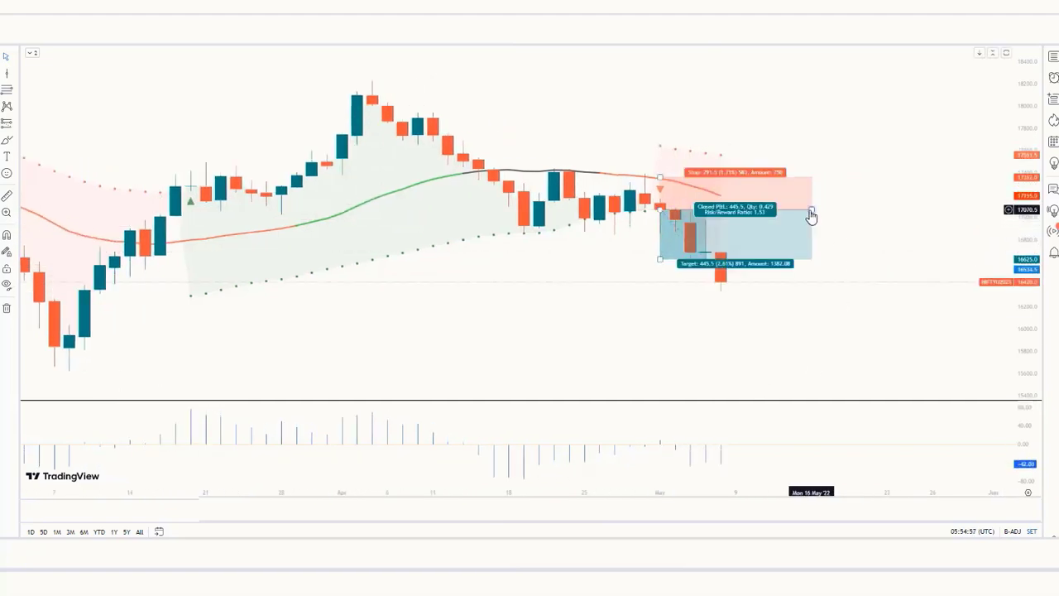
{"action": "left_click_drag", "start_coordinate": [792, 218], "coordinate": [742, 232]}
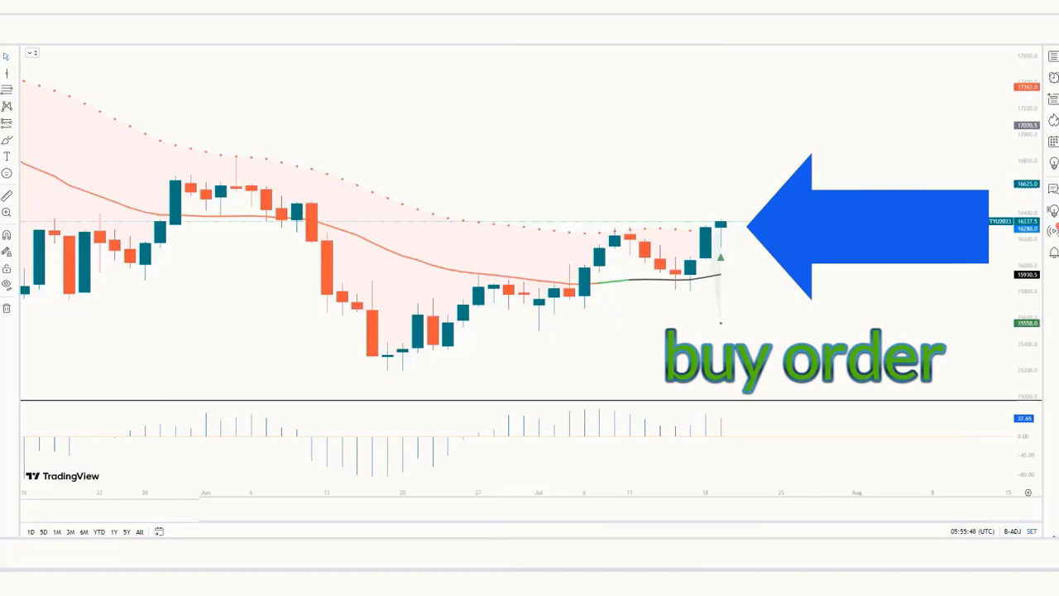
- Place a long position on the buy candle with a 416-point stop and a target at 1.5 risk-reward
{"action": "left_click", "coordinate": [721, 221]}
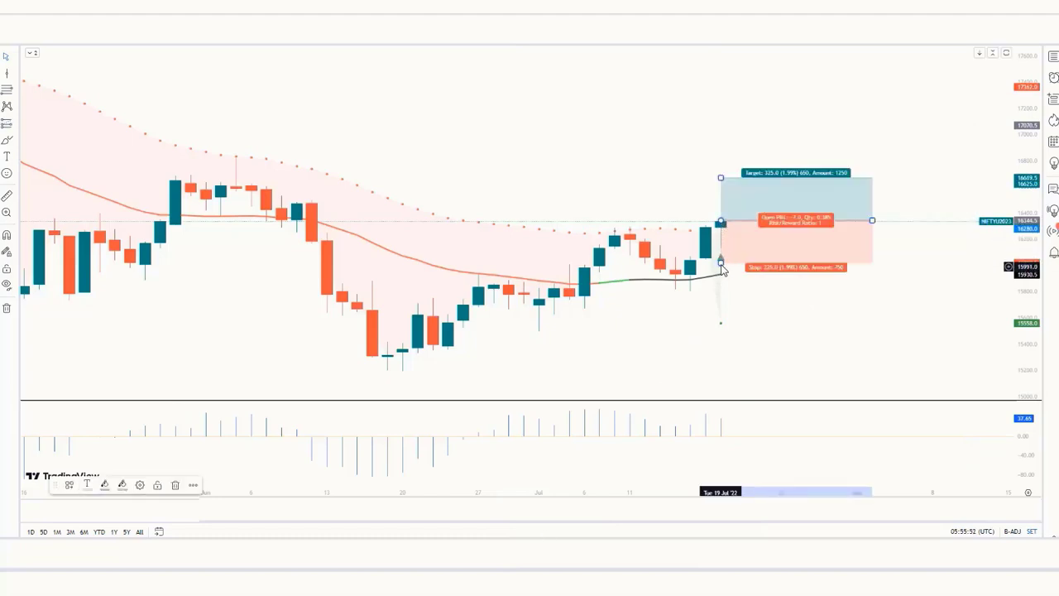
{"action": "left_click_drag", "start_coordinate": [721, 261], "coordinate": [721, 275]}
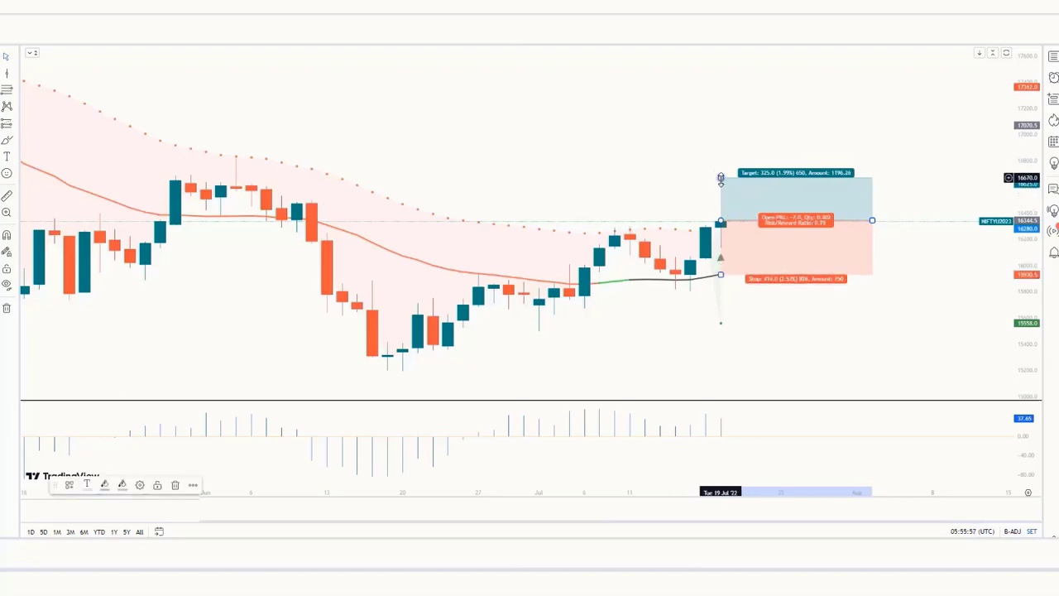
{"action": "left_click_drag", "start_coordinate": [721, 174], "coordinate": [721, 139]}
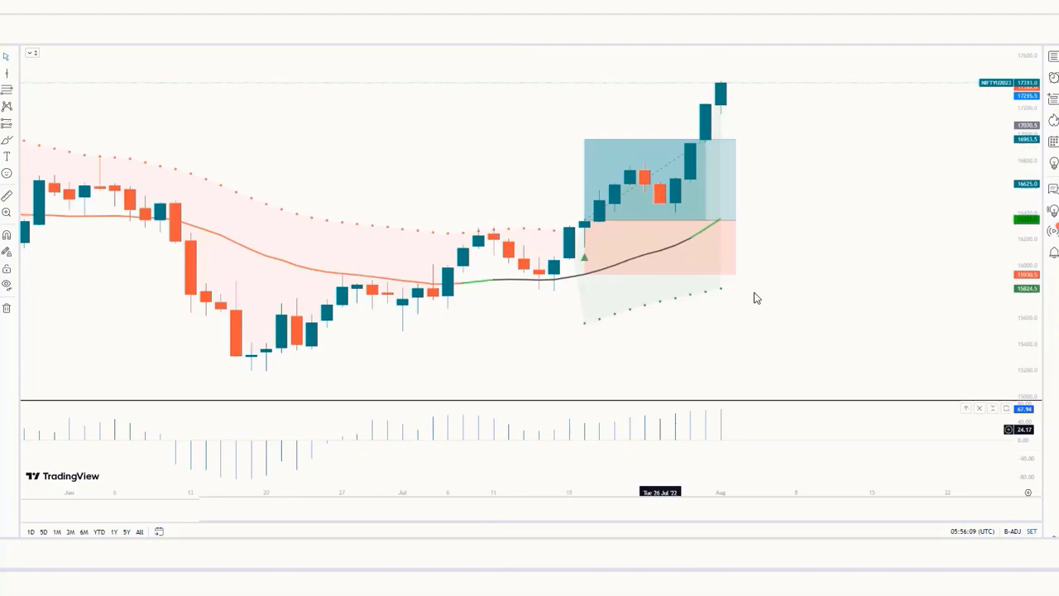
{"action": "mouse_move", "coordinate": [734, 225]}
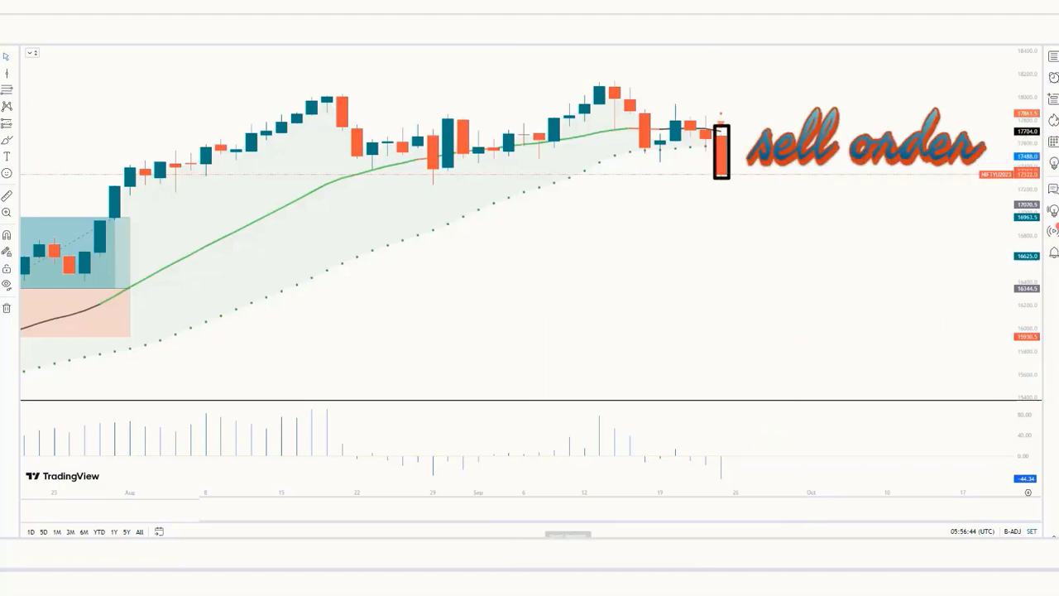
- Place a short position on the sell candle at about 1.5 risk-reward and narrow its box
{"action": "left_click", "coordinate": [722, 175]}
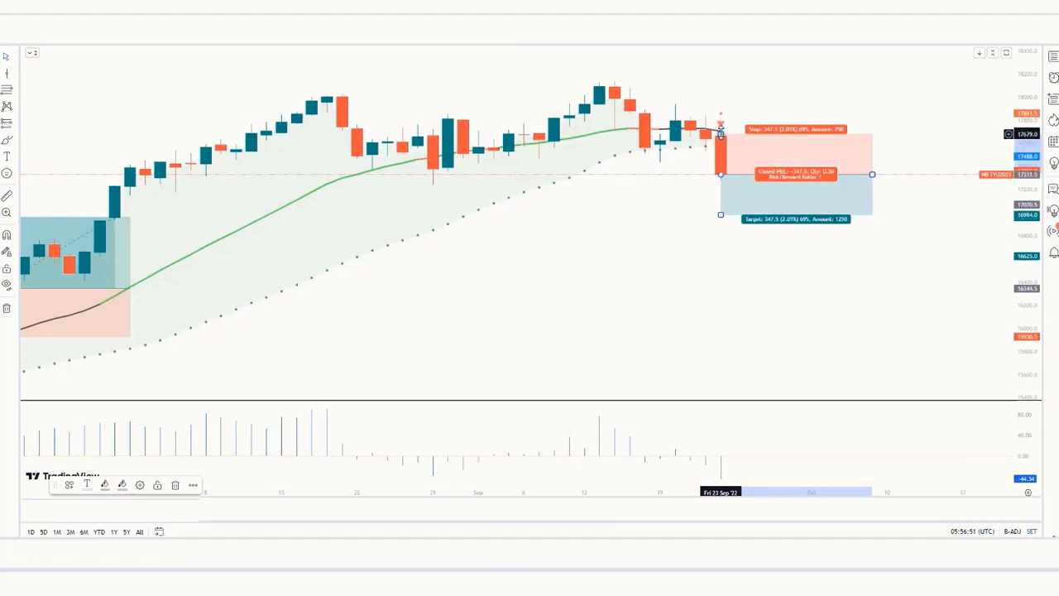
{"action": "left_click_drag", "start_coordinate": [721, 133], "coordinate": [721, 130]}
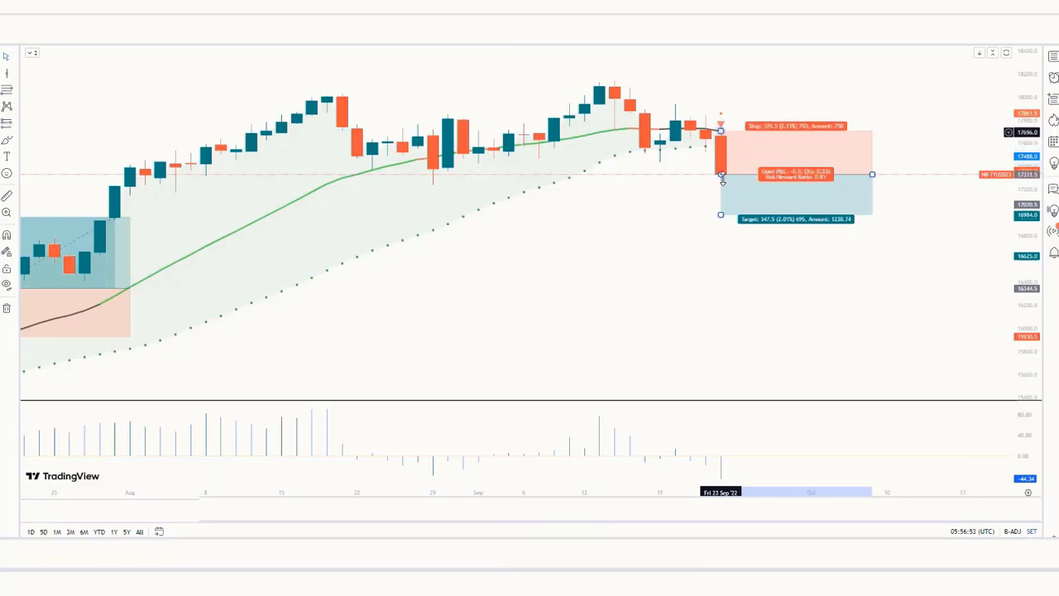
{"action": "left_click_drag", "start_coordinate": [721, 215], "coordinate": [722, 240]}
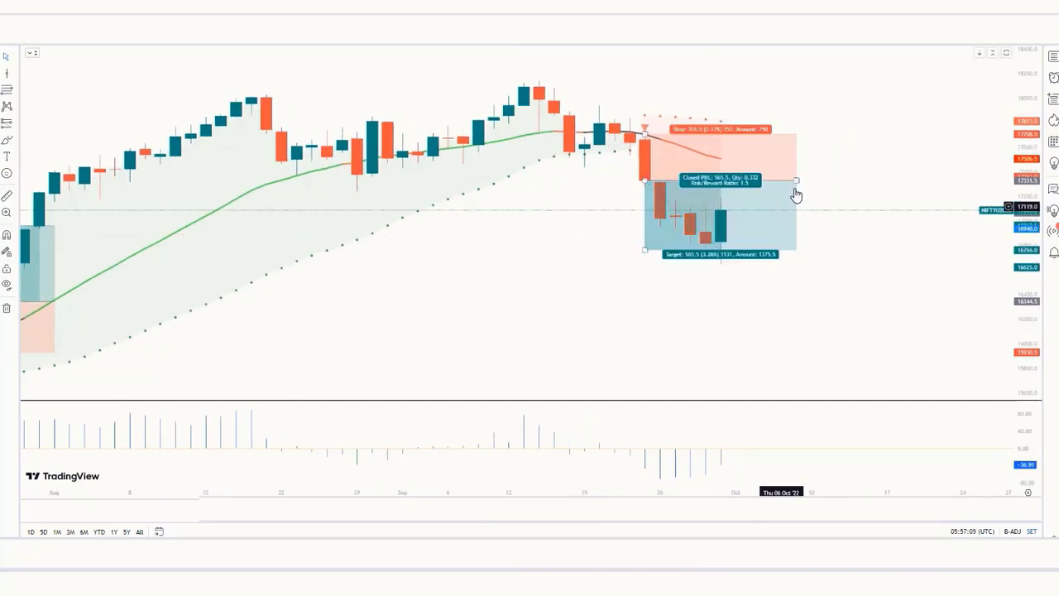
{"action": "left_click_drag", "start_coordinate": [797, 182], "coordinate": [742, 193]}
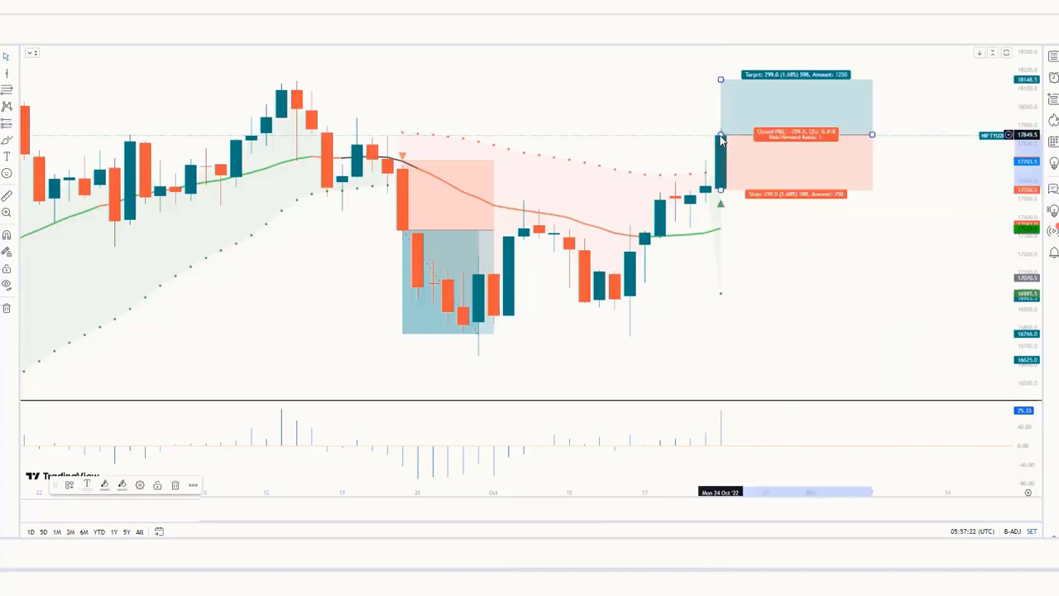
- Set the long position's stop and 773-point target, then resize its box to end near the latest candle
{"action": "mouse_move", "coordinate": [720, 189]}
{"action": "left_mouse_down"}
{"action": "mouse_move", "coordinate": [721, 170]}
{"action": "mouse_move", "coordinate": [721, 229]}
{"action": "left_mouse_up"}
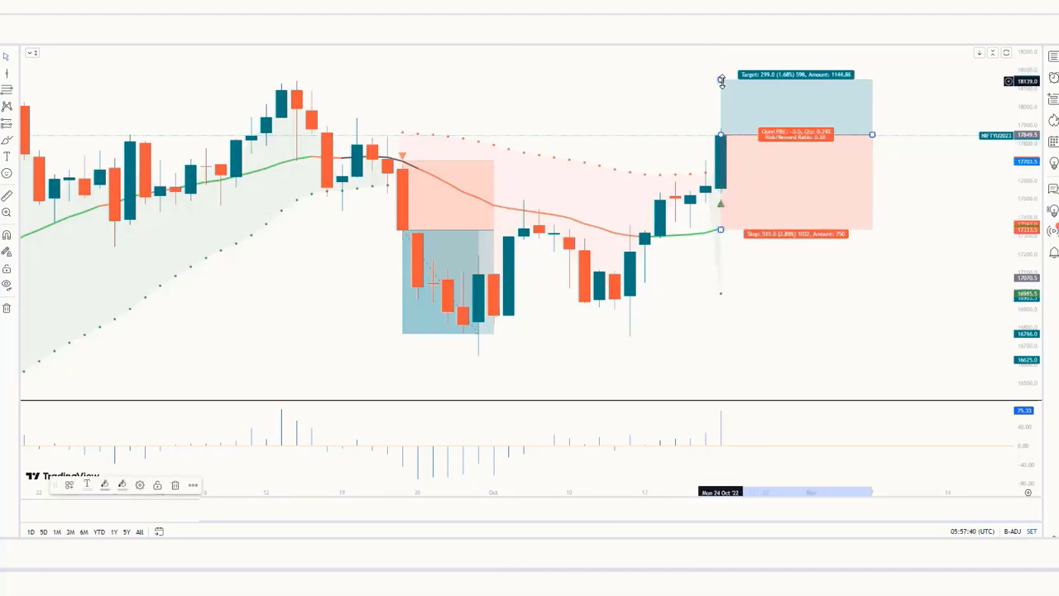
{"action": "left_click_drag", "start_coordinate": [721, 81], "coordinate": [718, 49]}
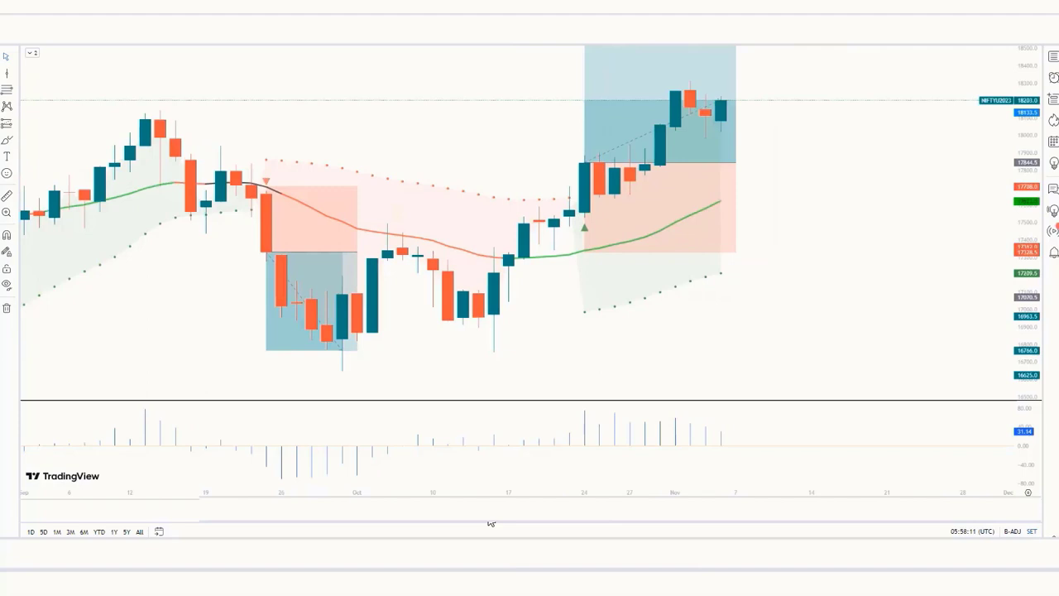
{"action": "left_click_drag", "start_coordinate": [722, 167], "coordinate": [829, 155]}
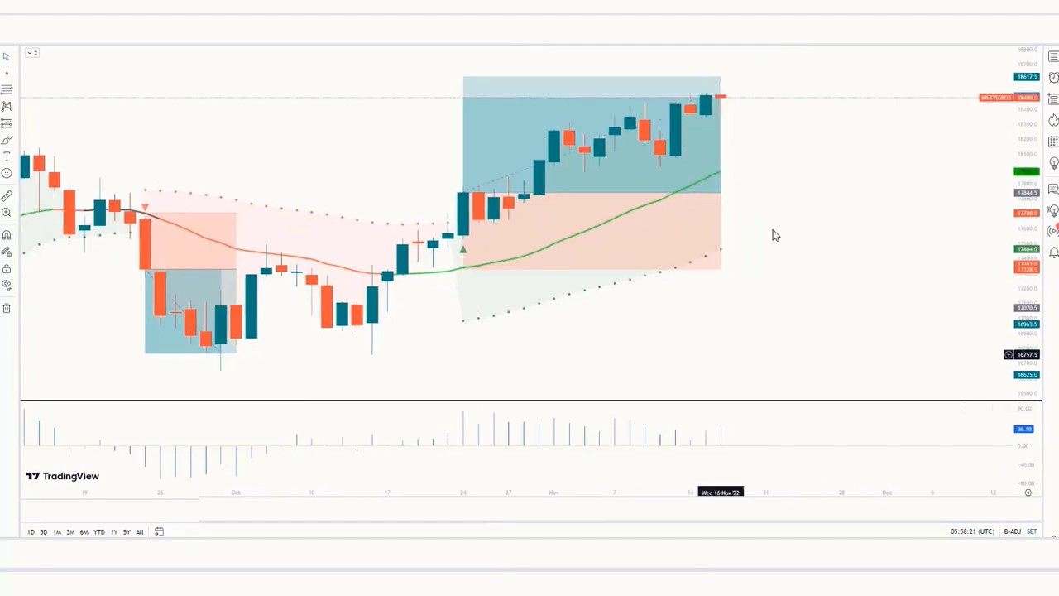
{"action": "left_click", "coordinate": [719, 192]}
{"action": "left_click_drag", "start_coordinate": [720, 192], "coordinate": [872, 192]}
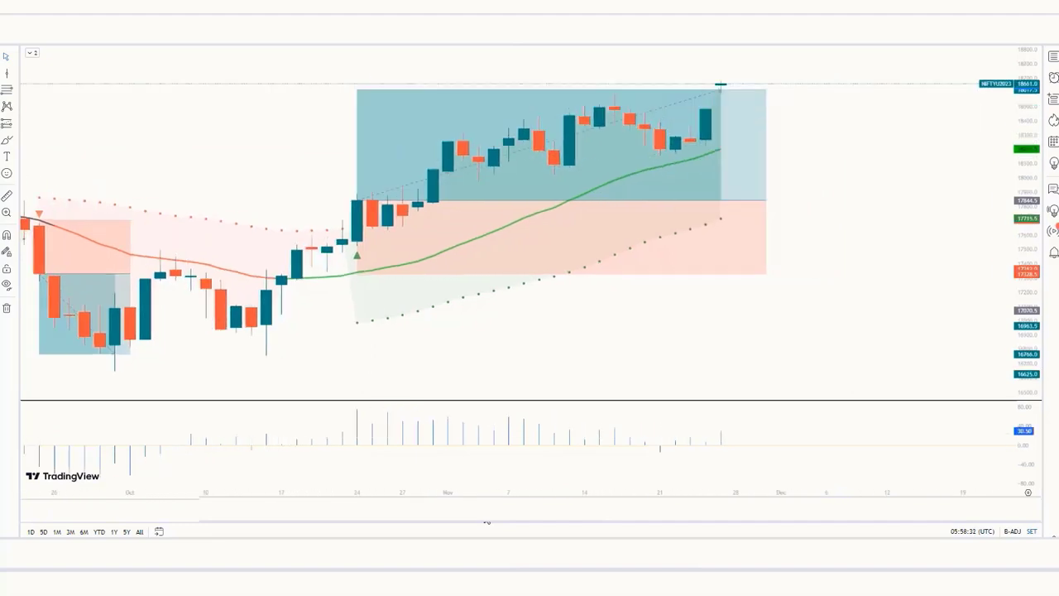
{"action": "left_click", "coordinate": [735, 211]}
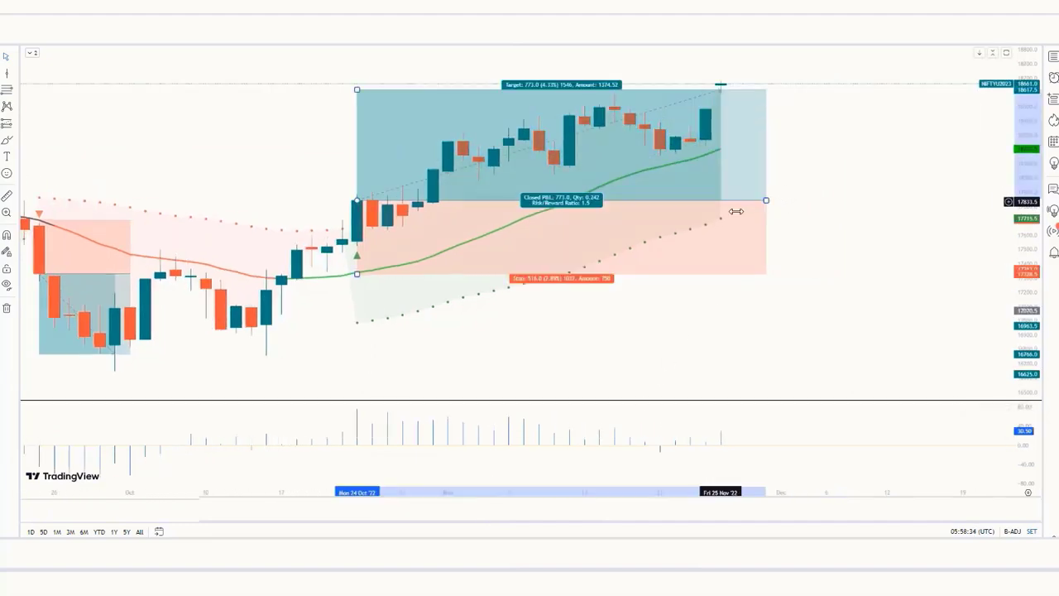
{"action": "left_click_drag", "start_coordinate": [735, 211], "coordinate": [736, 213]}
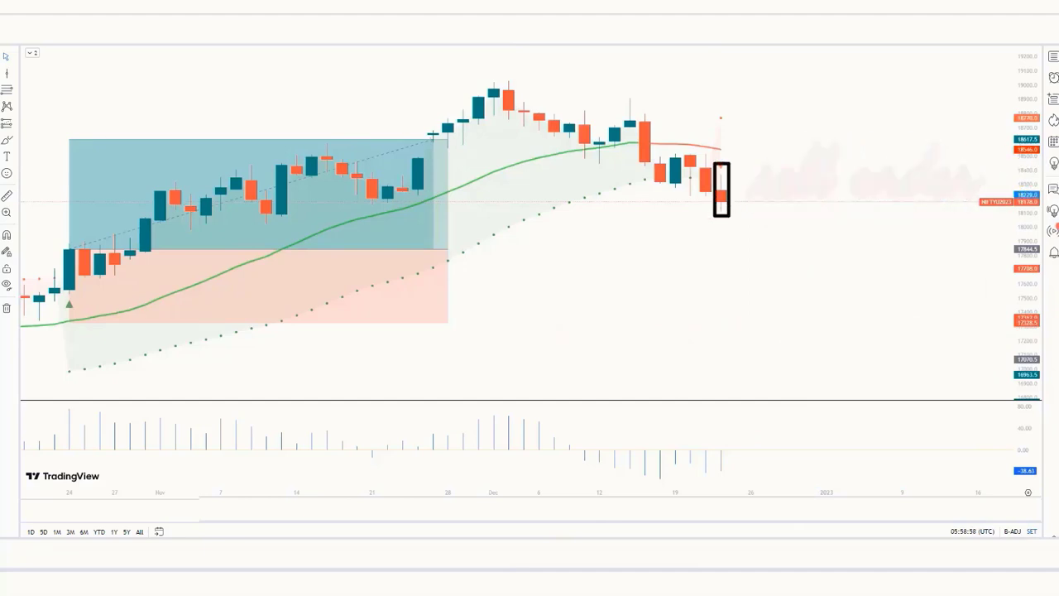
- Place a short position at the latest candle with a 375-point stop and a 567.5-point target, then resize its box
{"action": "left_click", "coordinate": [721, 201]}
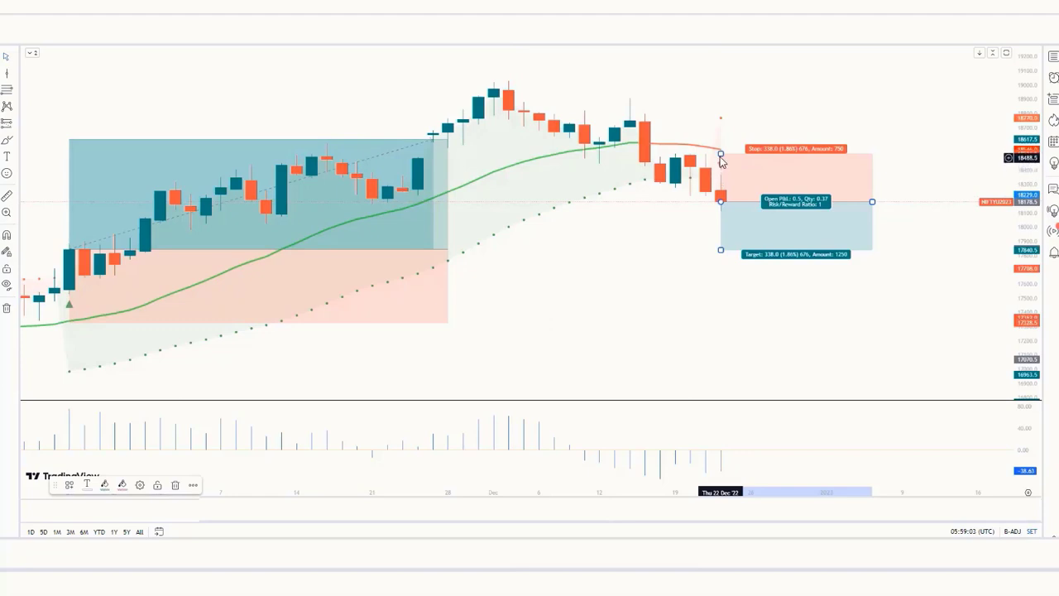
{"action": "left_click_drag", "start_coordinate": [721, 154], "coordinate": [721, 148]}
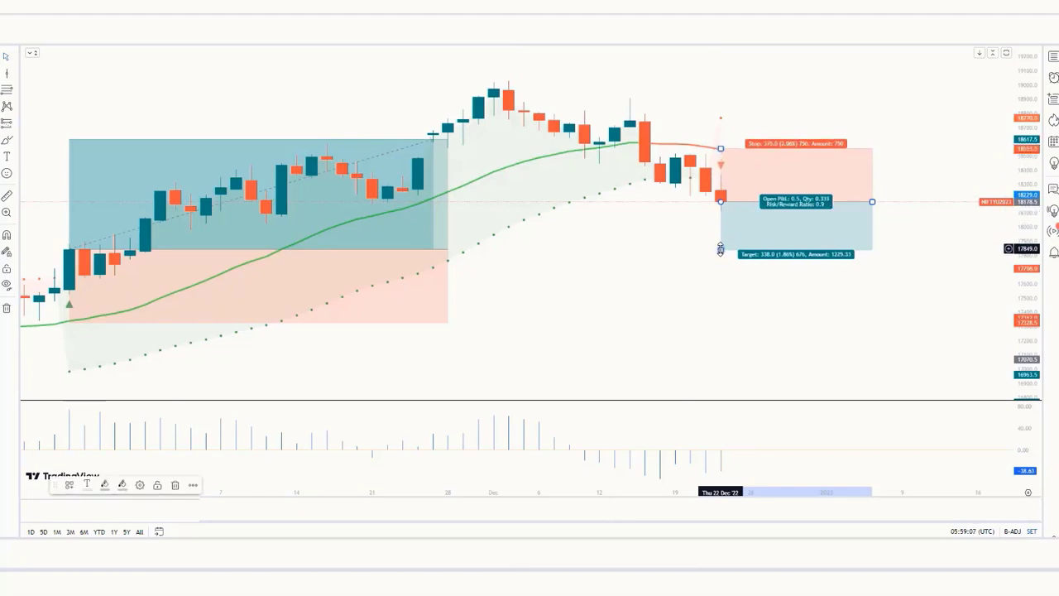
{"action": "left_click_drag", "start_coordinate": [721, 250], "coordinate": [722, 284]}
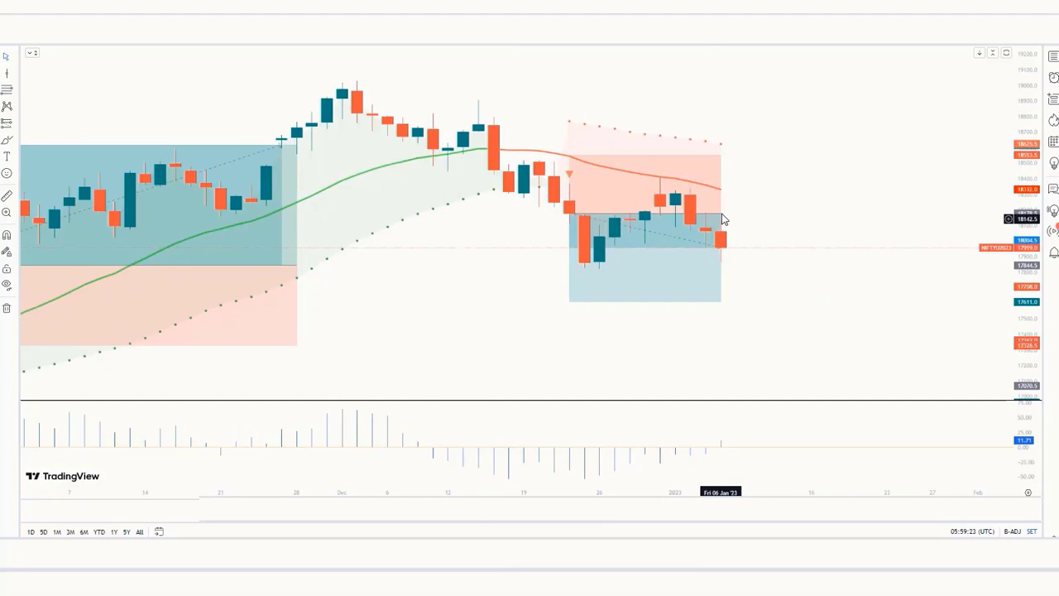
{"action": "left_click_drag", "start_coordinate": [722, 219], "coordinate": [872, 217]}
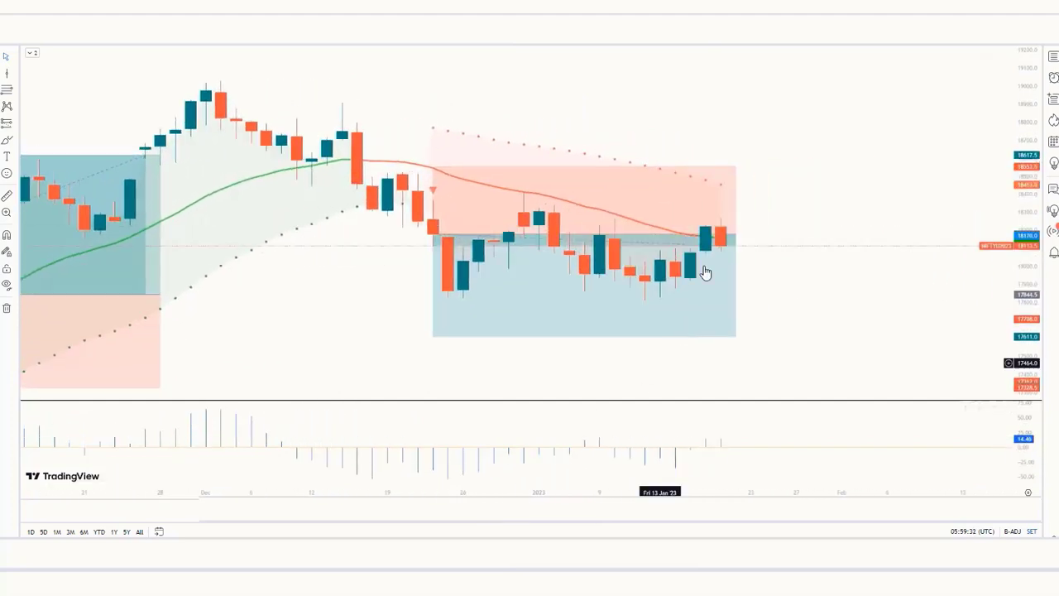
{"action": "left_click_drag", "start_coordinate": [735, 217], "coordinate": [948, 217]}
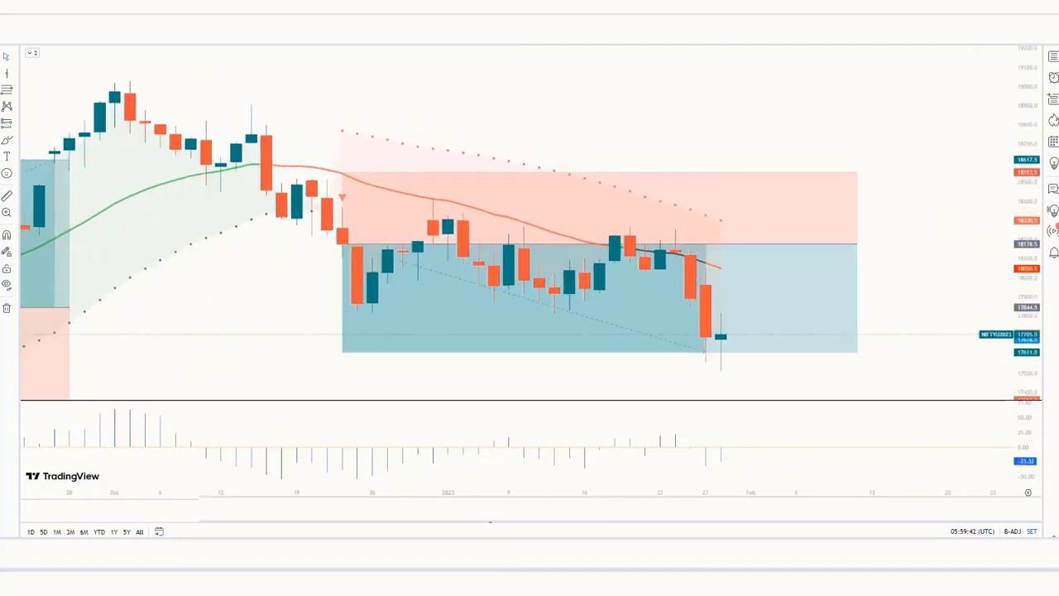
{"action": "left_click", "coordinate": [853, 246]}
{"action": "left_click_drag", "start_coordinate": [852, 246], "coordinate": [759, 265]}
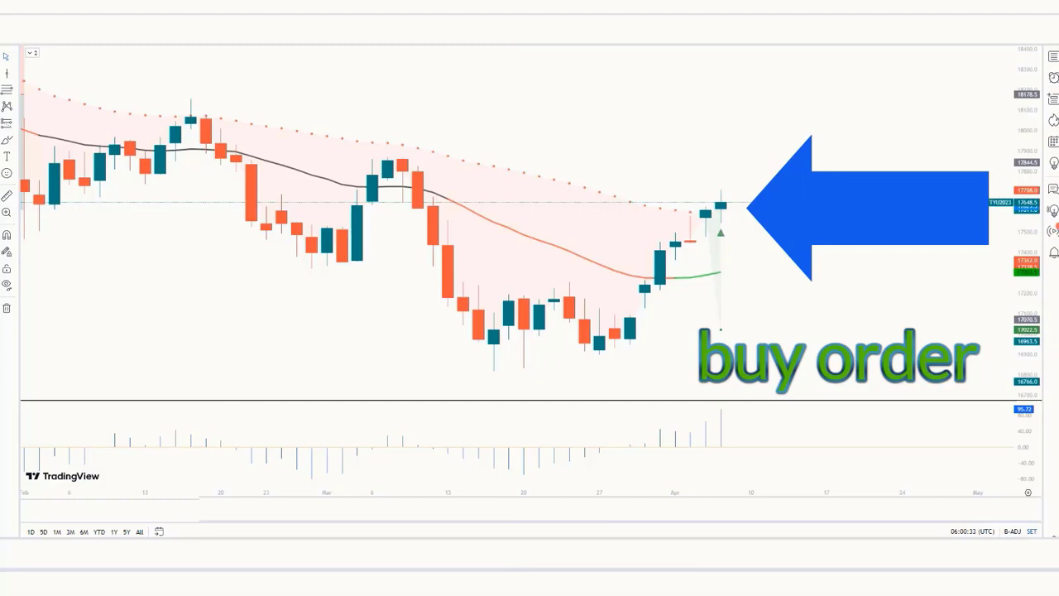
- Place a long position at the latest candle with a lower stop, a higher target and a resized box
{"action": "left_click", "coordinate": [720, 201]}
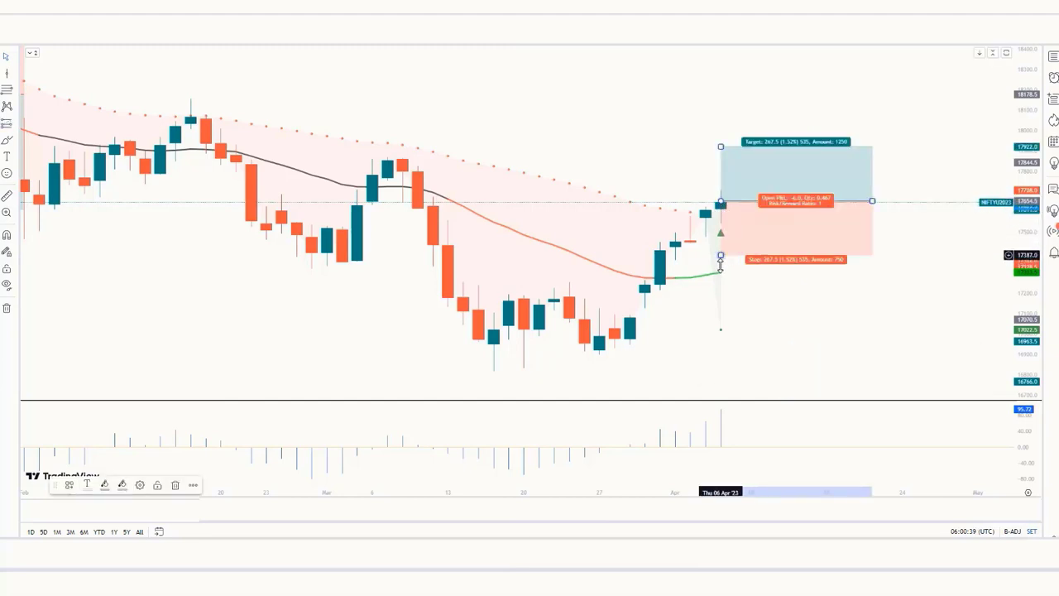
{"action": "left_click_drag", "start_coordinate": [720, 265], "coordinate": [721, 281]}
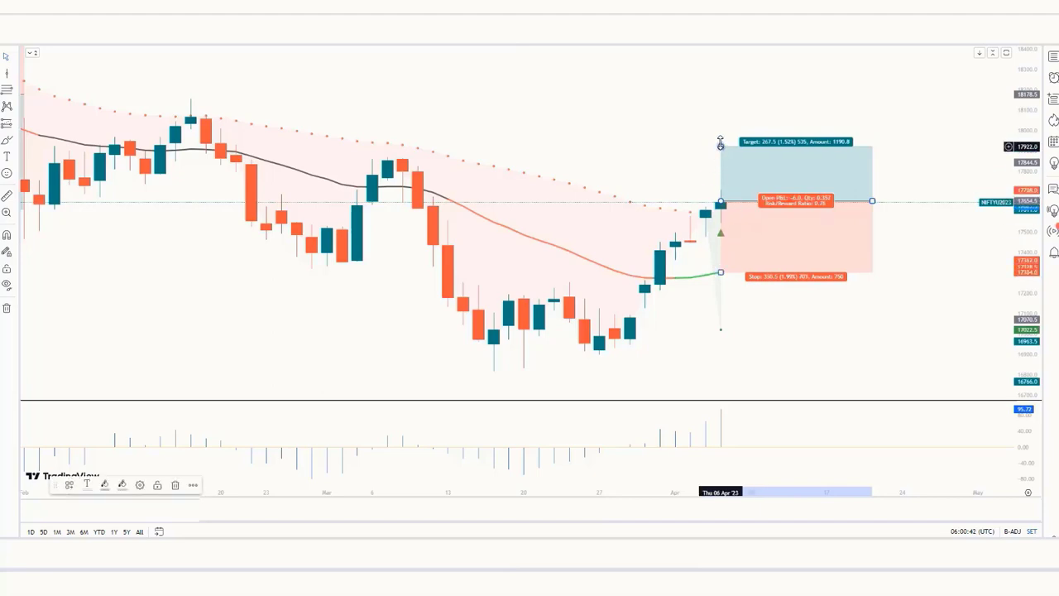
{"action": "left_click_drag", "start_coordinate": [720, 144], "coordinate": [729, 92]}
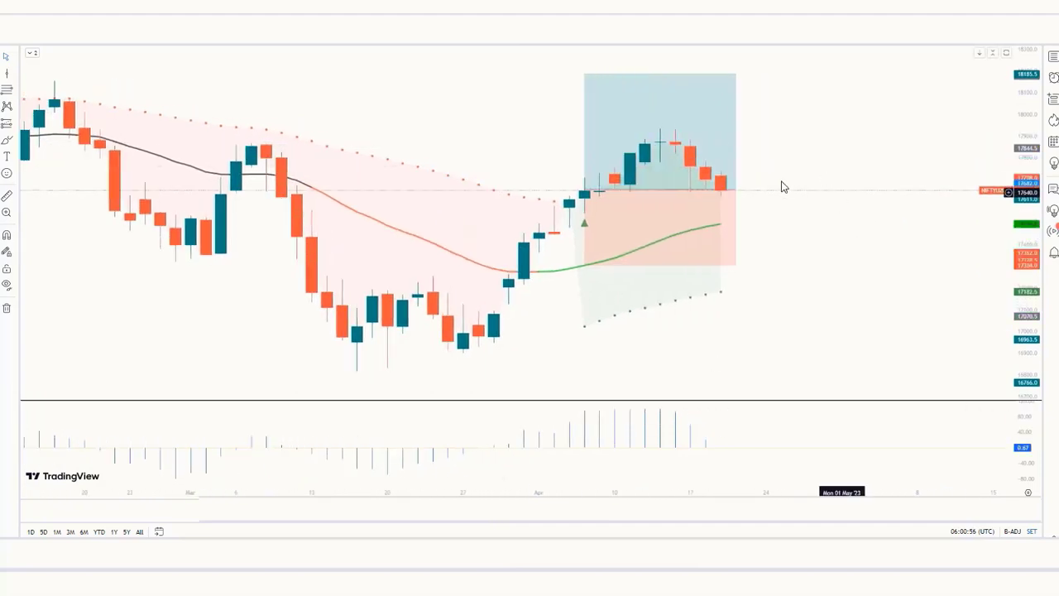
{"action": "left_click_drag", "start_coordinate": [735, 190], "coordinate": [932, 189]}
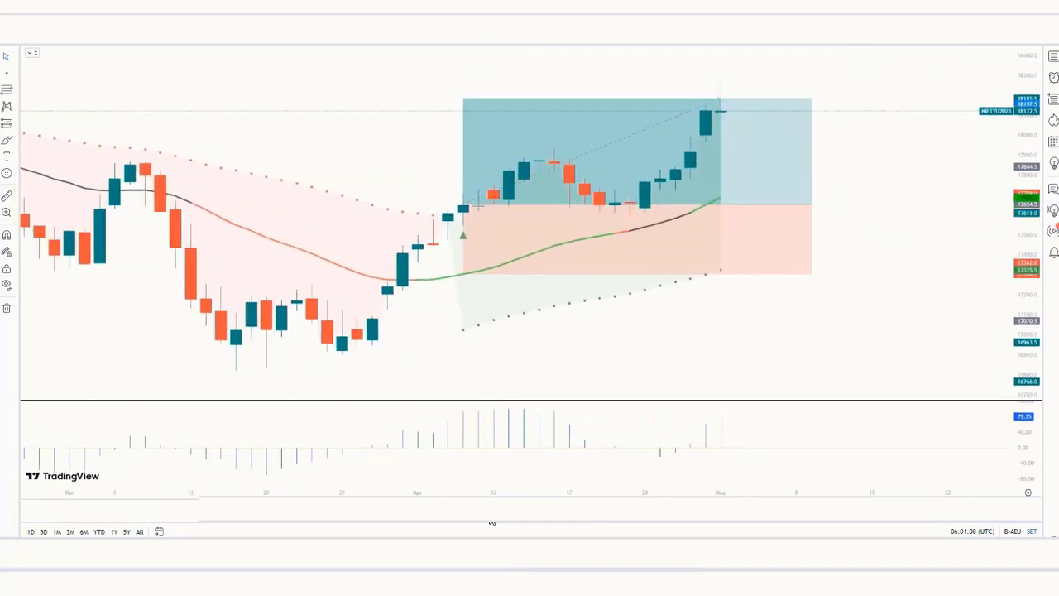
{"action": "left_click", "coordinate": [817, 205]}
{"action": "left_click_drag", "start_coordinate": [817, 205], "coordinate": [751, 204]}
{"action": "left_click", "coordinate": [747, 312]}
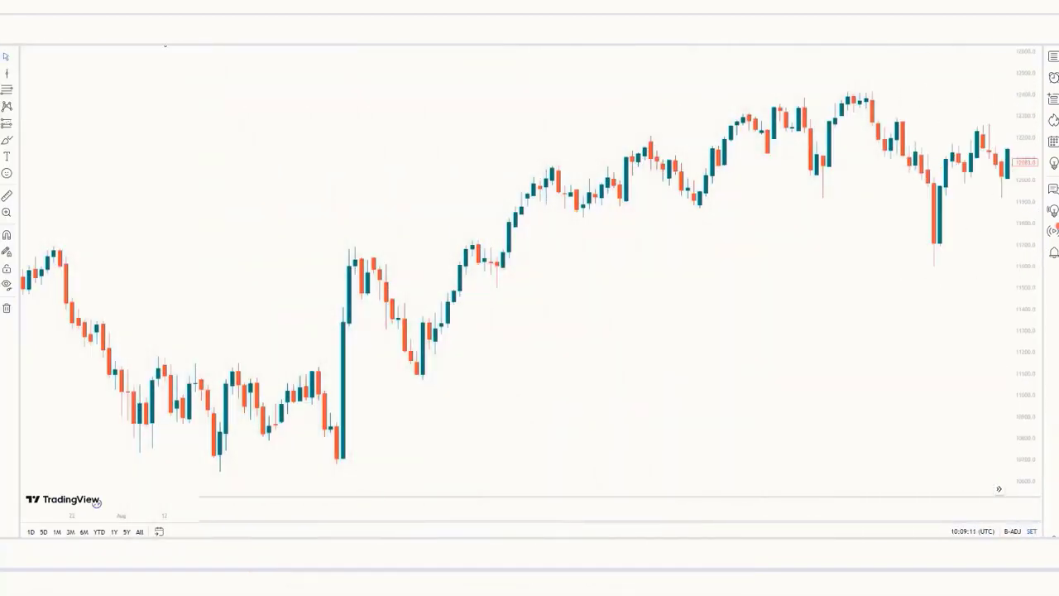
- Search 'bb stops' and add the Bollinger Band stops - JD indicator to the chart
{"action": "type", "text": "/"}
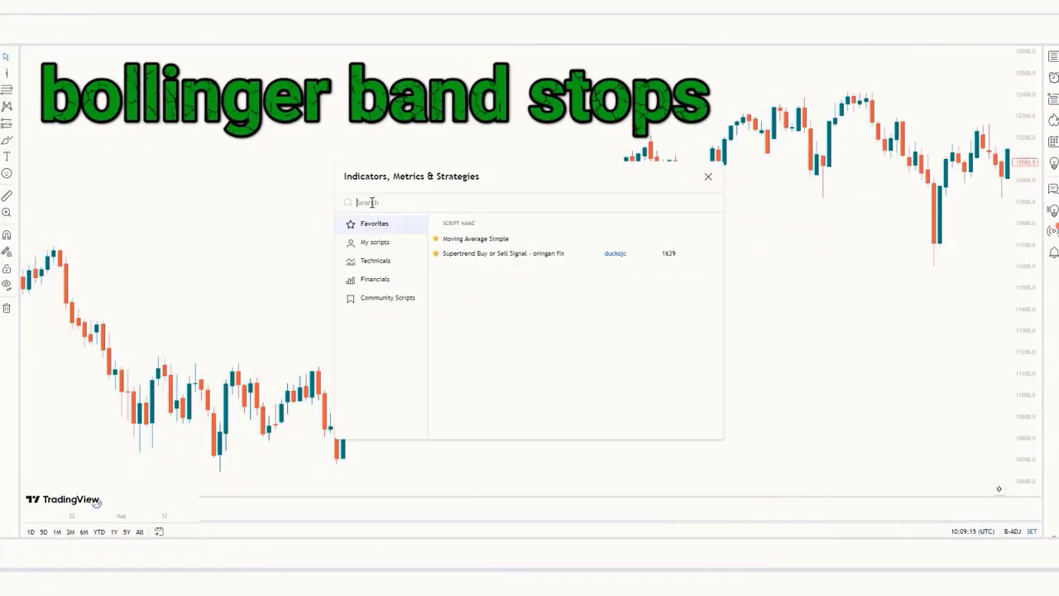
{"action": "type", "text": "bb stop"}
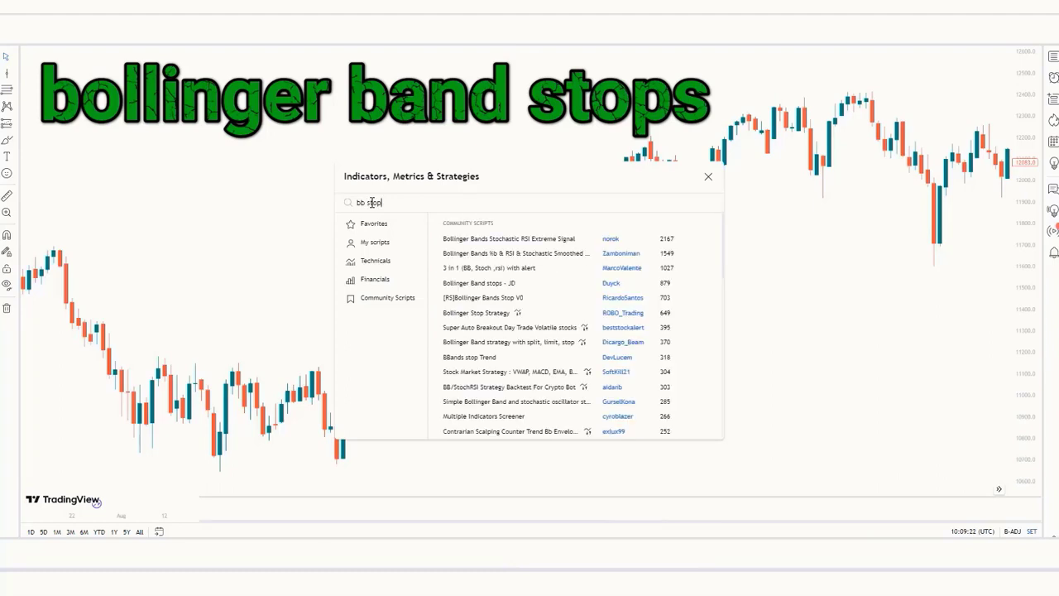
{"action": "type", "text": "s"}
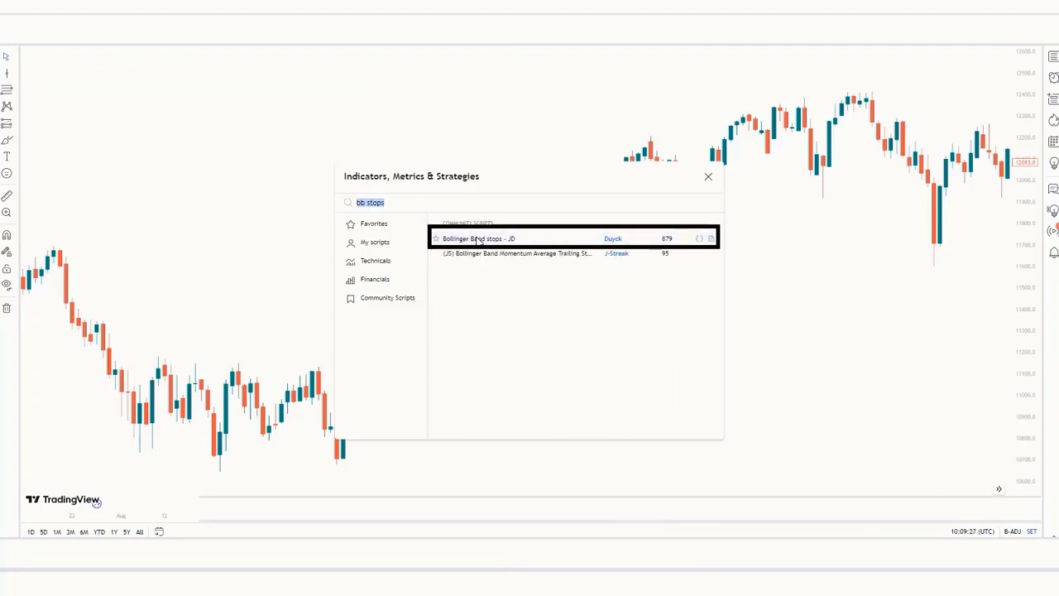
{"action": "left_click", "coordinate": [477, 240]}
{"action": "left_click", "coordinate": [708, 178]}
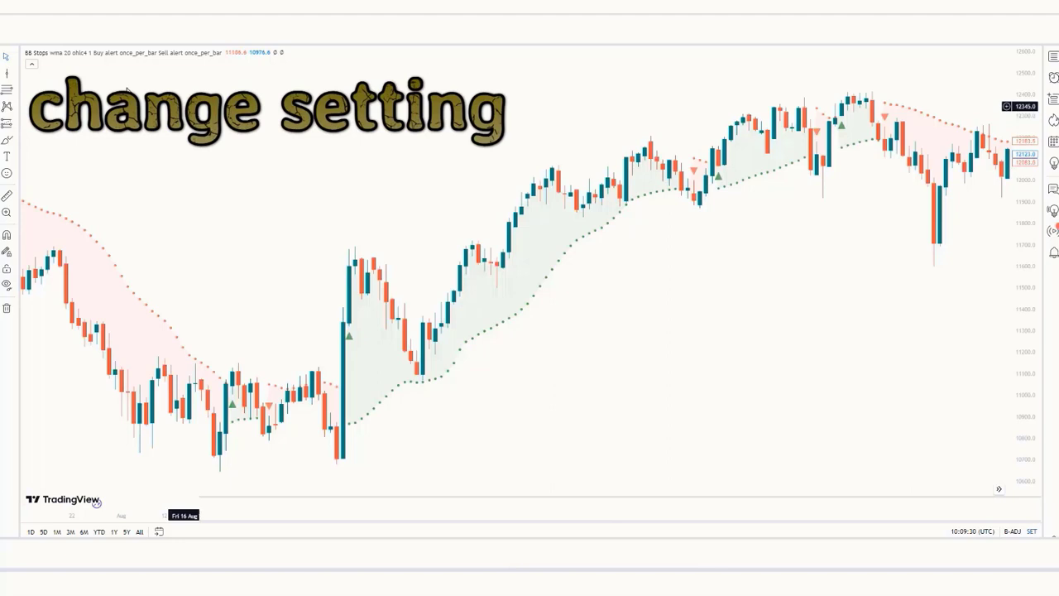
- Set the BB Stops length to 34, then search indicators for 'adx ma'
{"action": "left_click", "coordinate": [243, 53]}
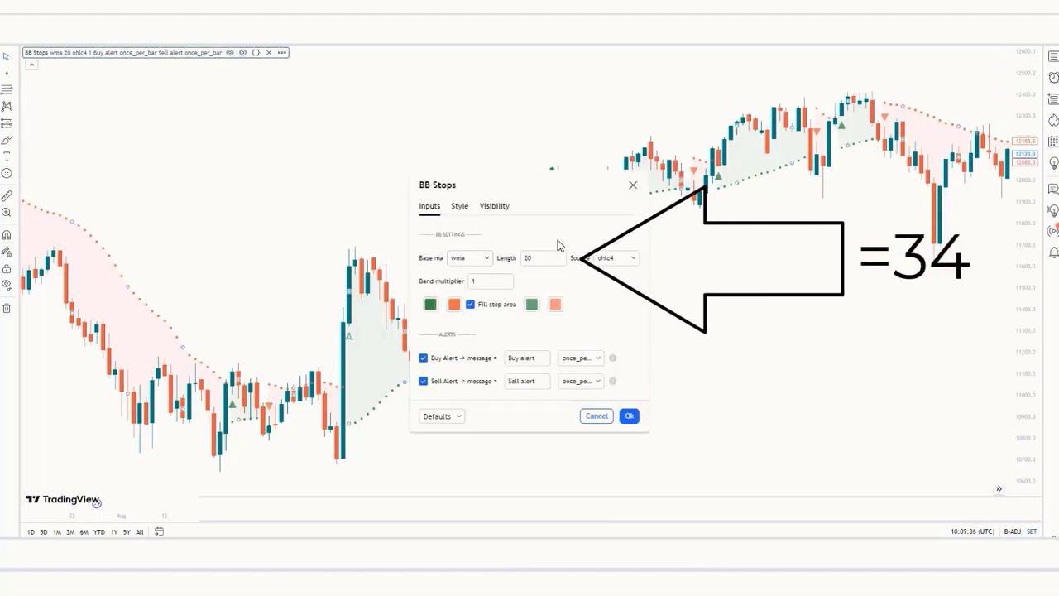
{"action": "left_click", "coordinate": [518, 267]}
{"action": "type", "text": "34"}
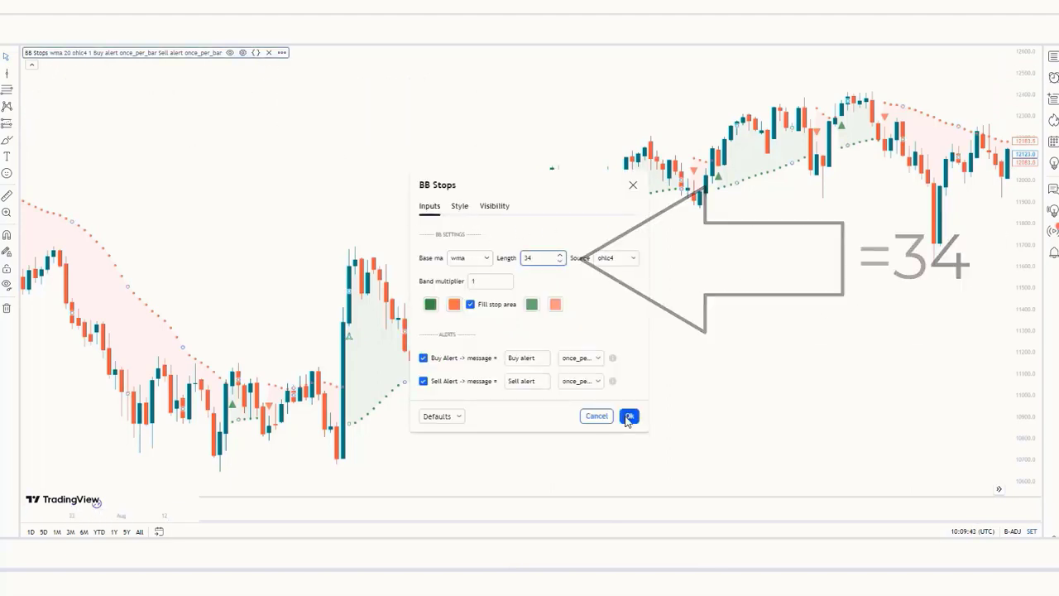
{"action": "key", "text": "Return"}
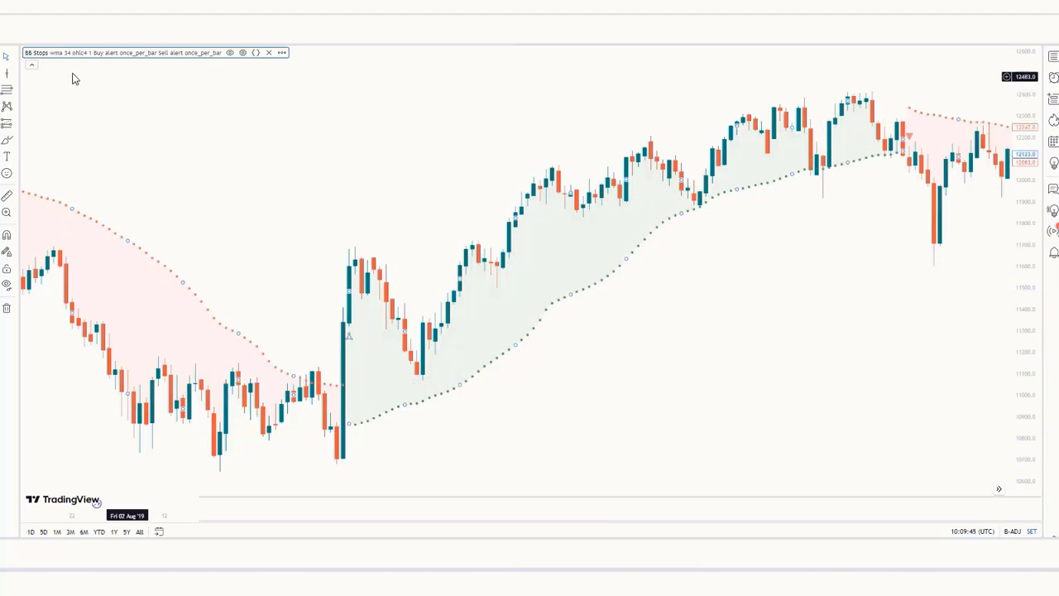
{"action": "left_click", "coordinate": [31, 66]}
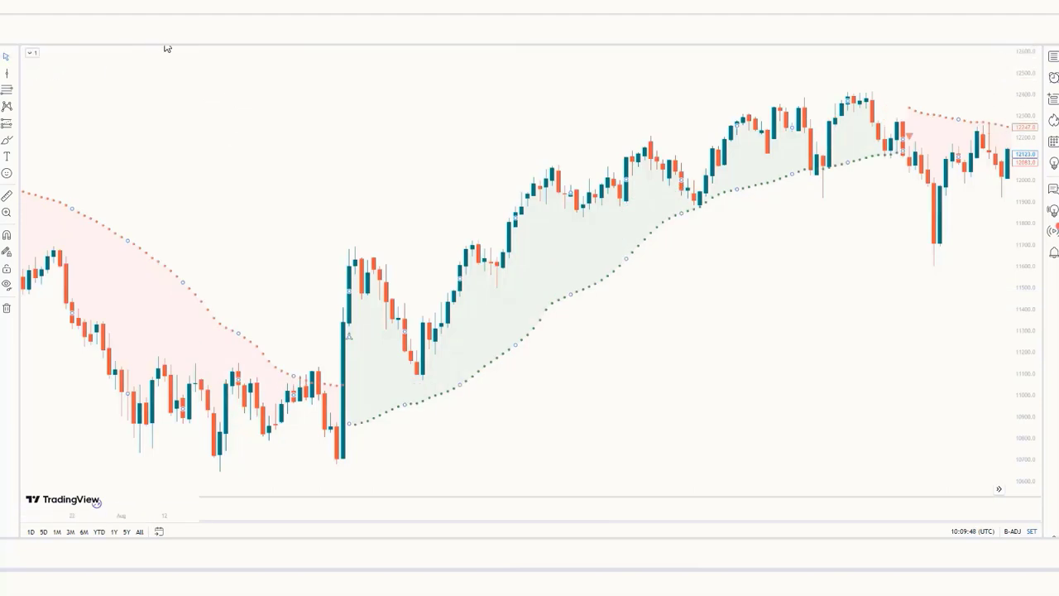
{"action": "type", "text": "/"}
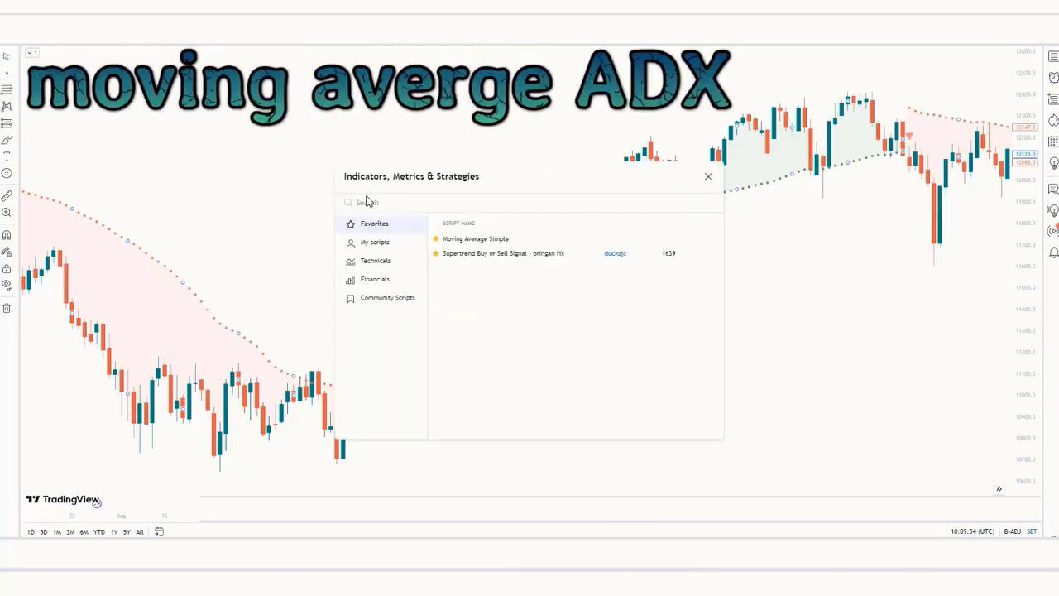
{"action": "type", "text": "adx ma"}
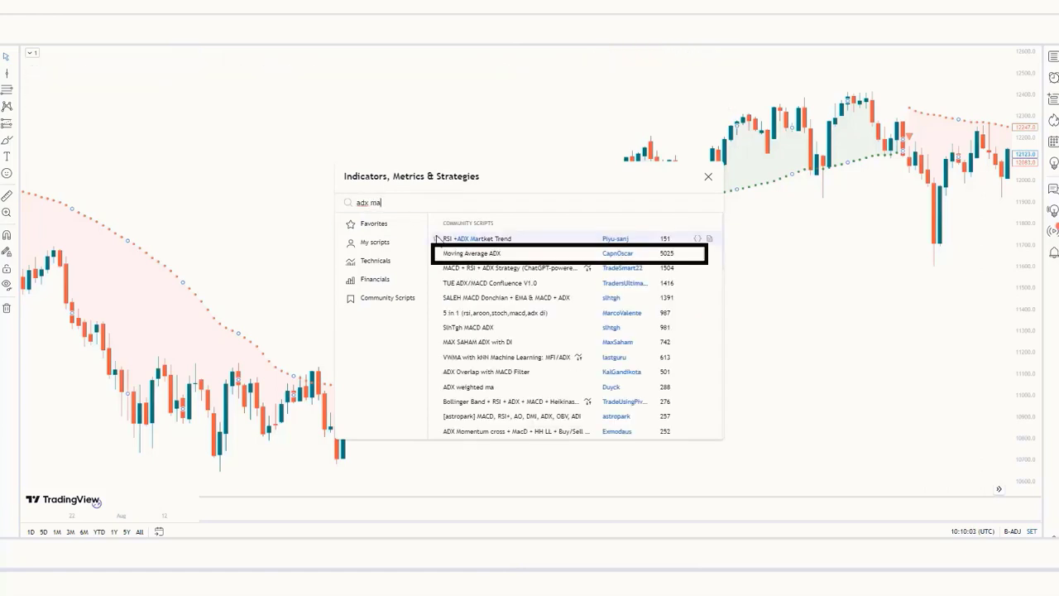
- Add Moving Average ADX and the Chande Momentum Oscillator, displaying the oscillator as a histogram
{"action": "left_click", "coordinate": [486, 256]}
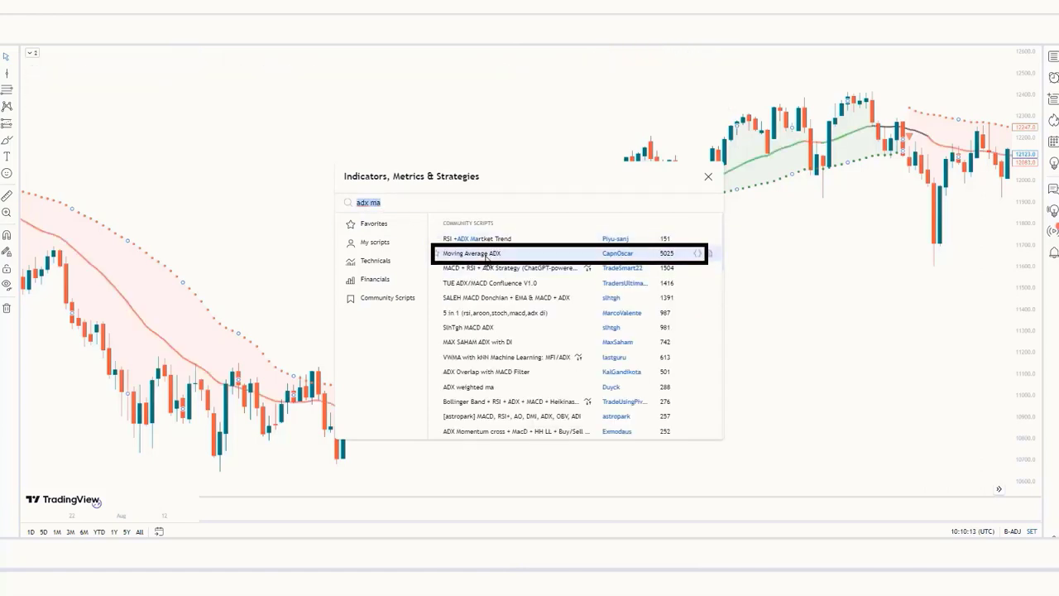
{"action": "left_click", "coordinate": [707, 178]}
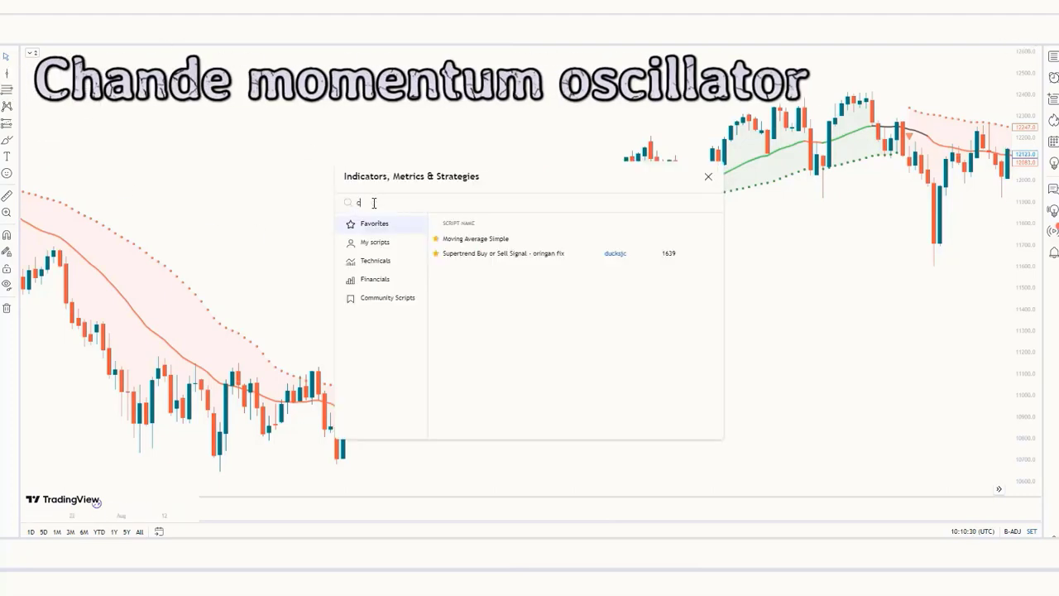
{"action": "type", "text": "hande mo"}
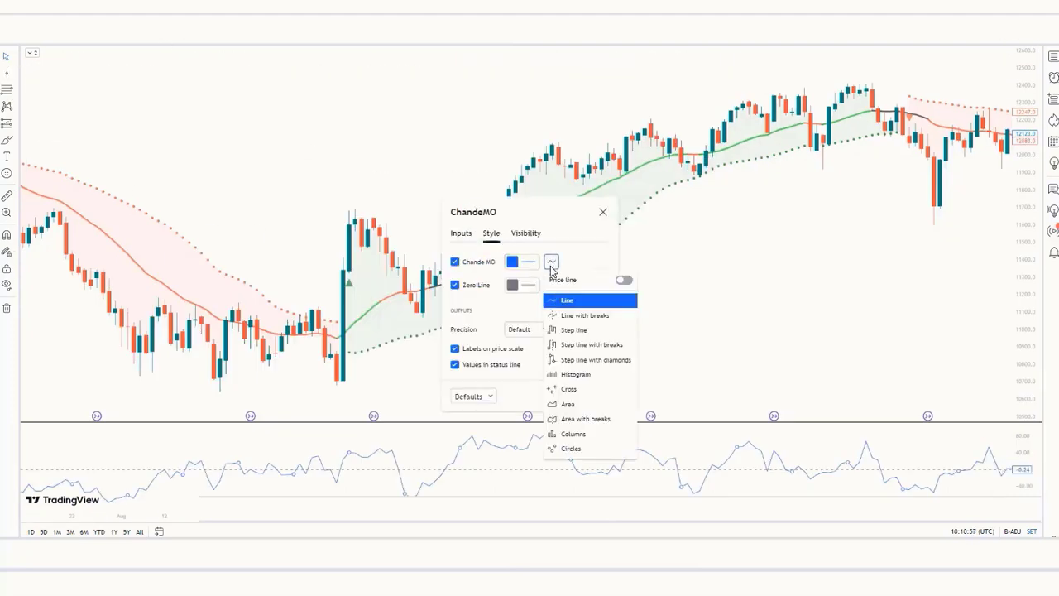
{"action": "left_click", "coordinate": [563, 378]}
{"action": "left_click", "coordinate": [551, 285]}
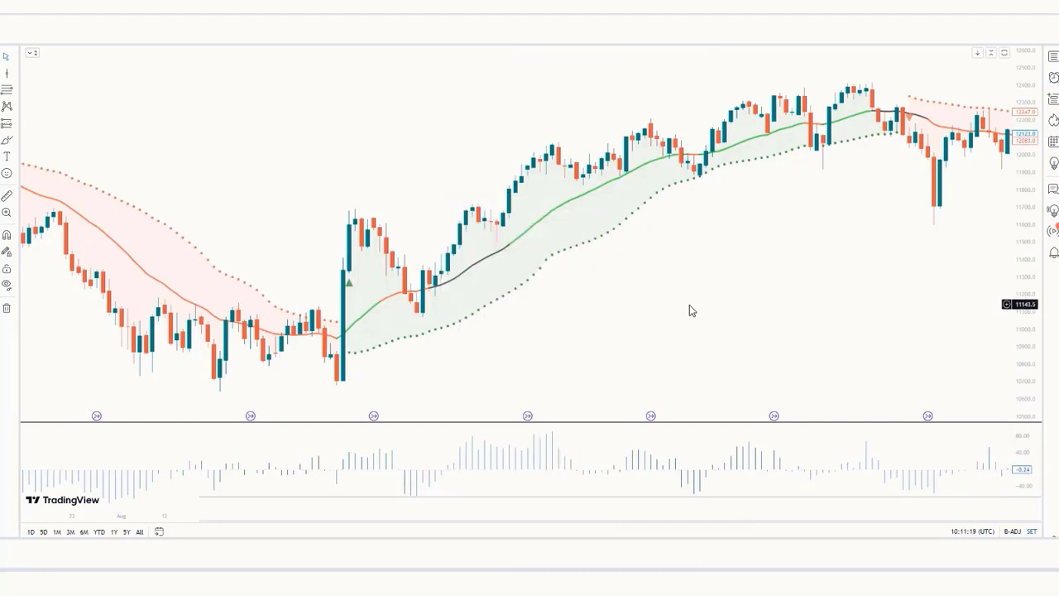